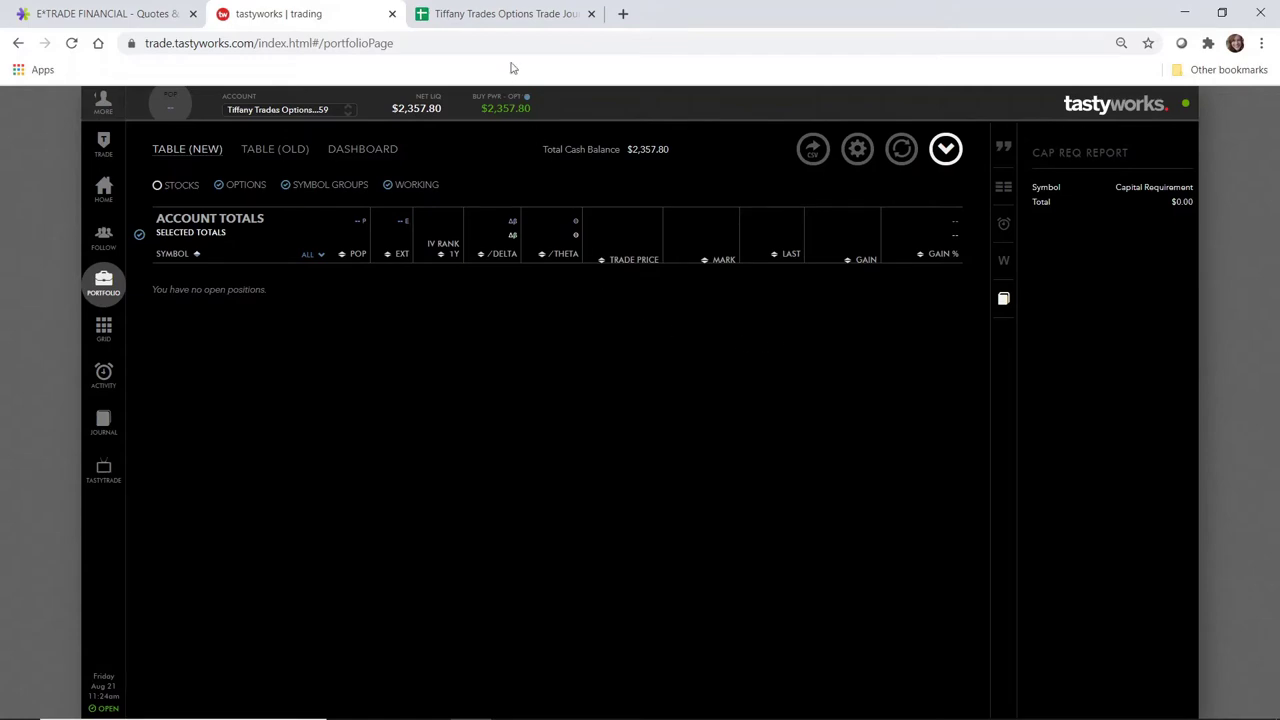
- Switch from the empty tastyworks portfolio to the options trade journal spreadsheet in Google Sheets
{"action": "left_click", "coordinate": [492, 12]}
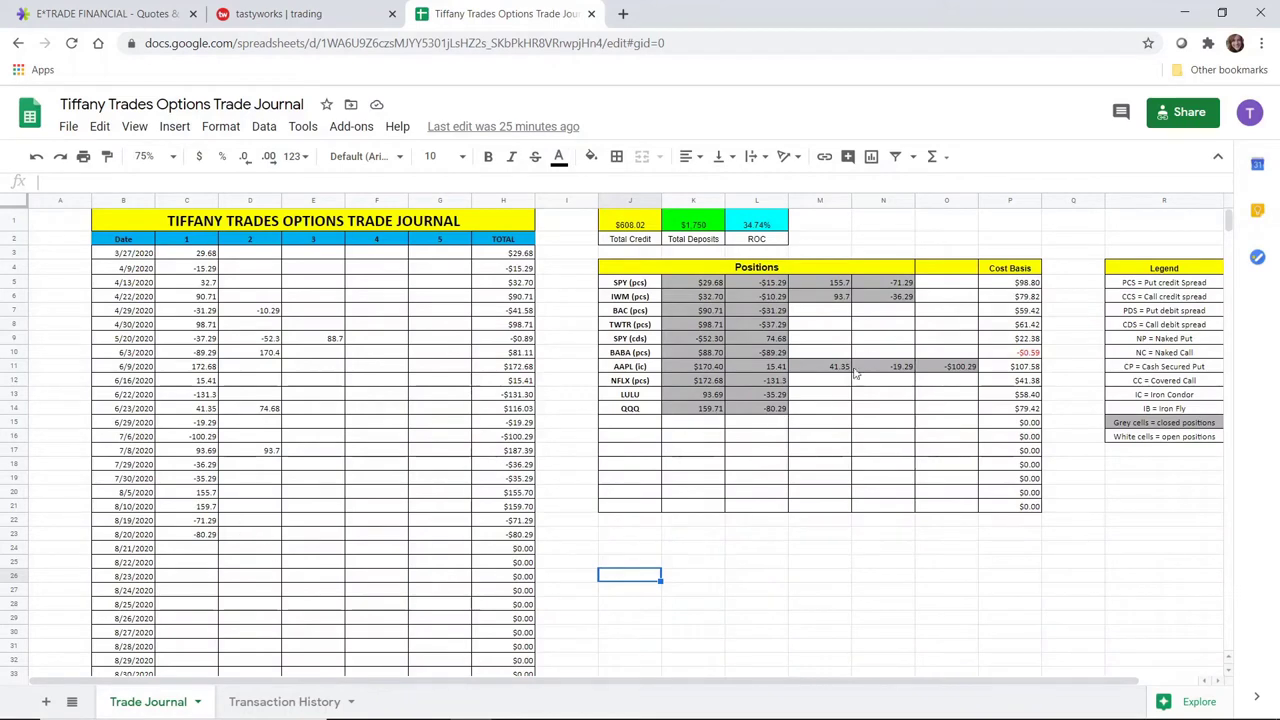
{"action": "left_click", "coordinate": [835, 285]}
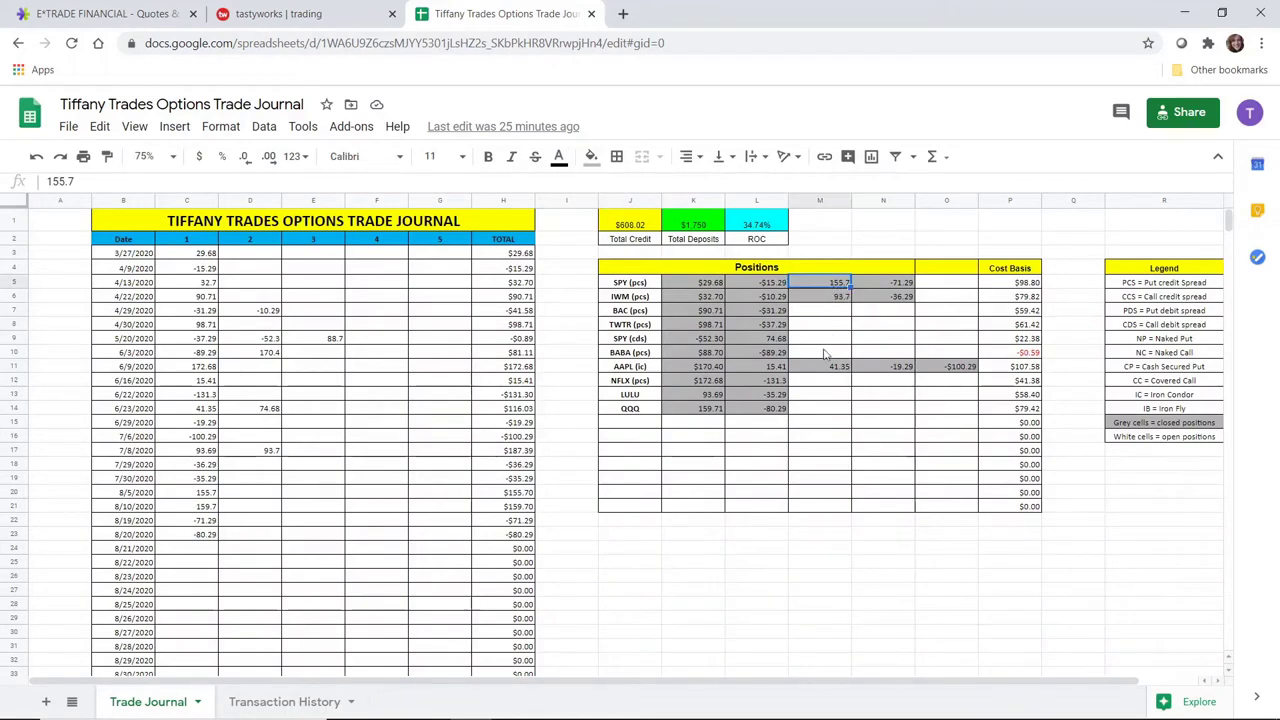
{"action": "left_click", "coordinate": [693, 410]}
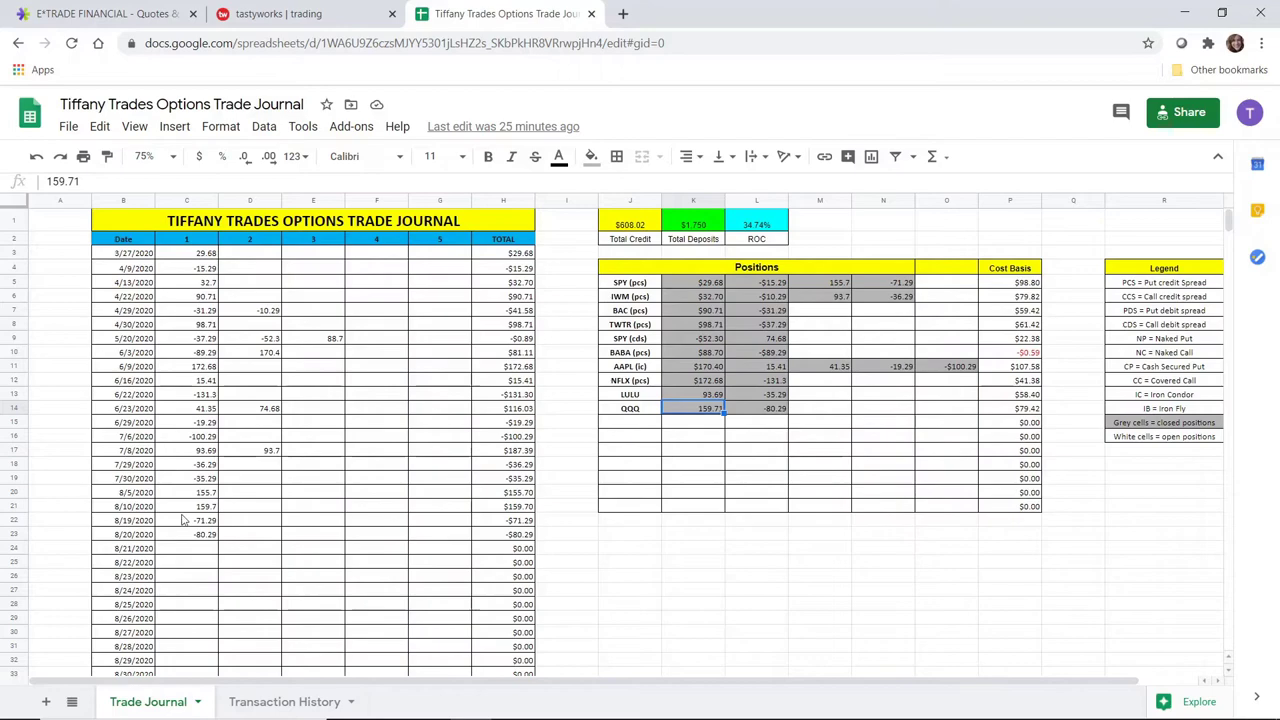
{"action": "left_click", "coordinate": [284, 701]}
{"action": "scroll", "coordinate": [363, 376], "scroll_direction": "down", "scroll_amount": 1}
{"action": "scroll", "coordinate": [363, 376], "scroll_direction": "down", "scroll_amount": 12}
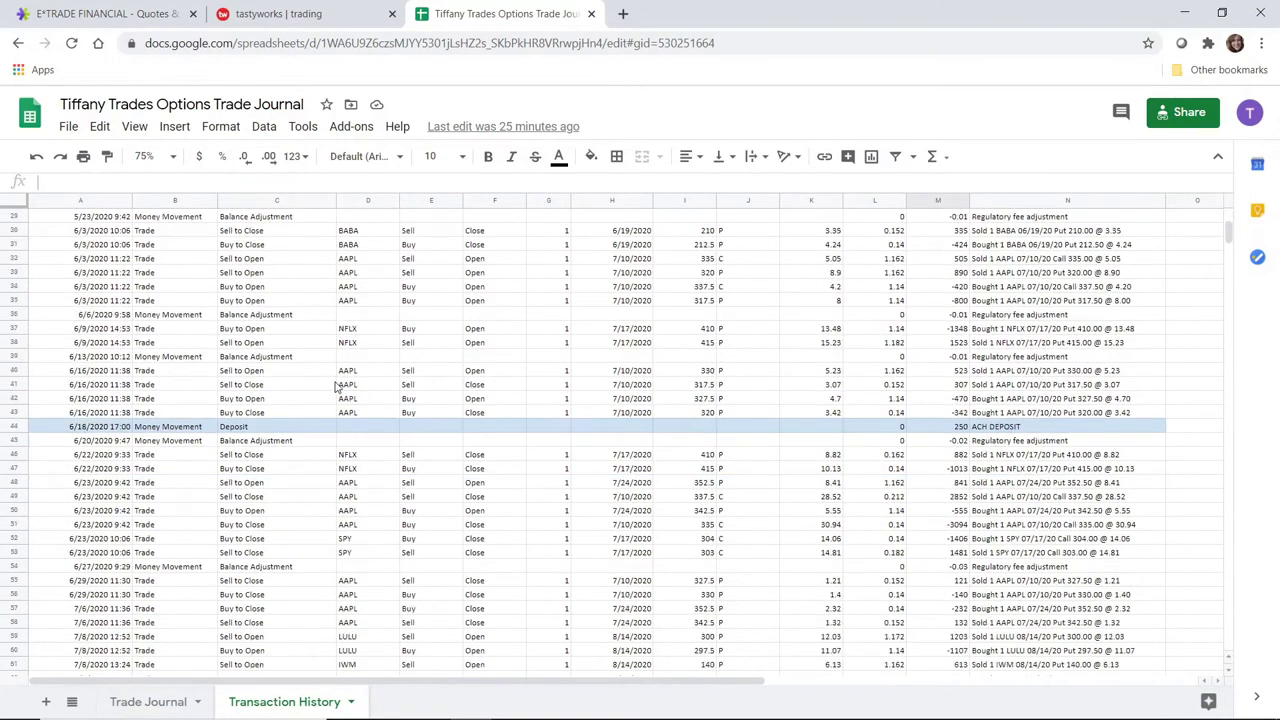
{"action": "scroll", "coordinate": [337, 387], "scroll_direction": "down", "scroll_amount": 1}
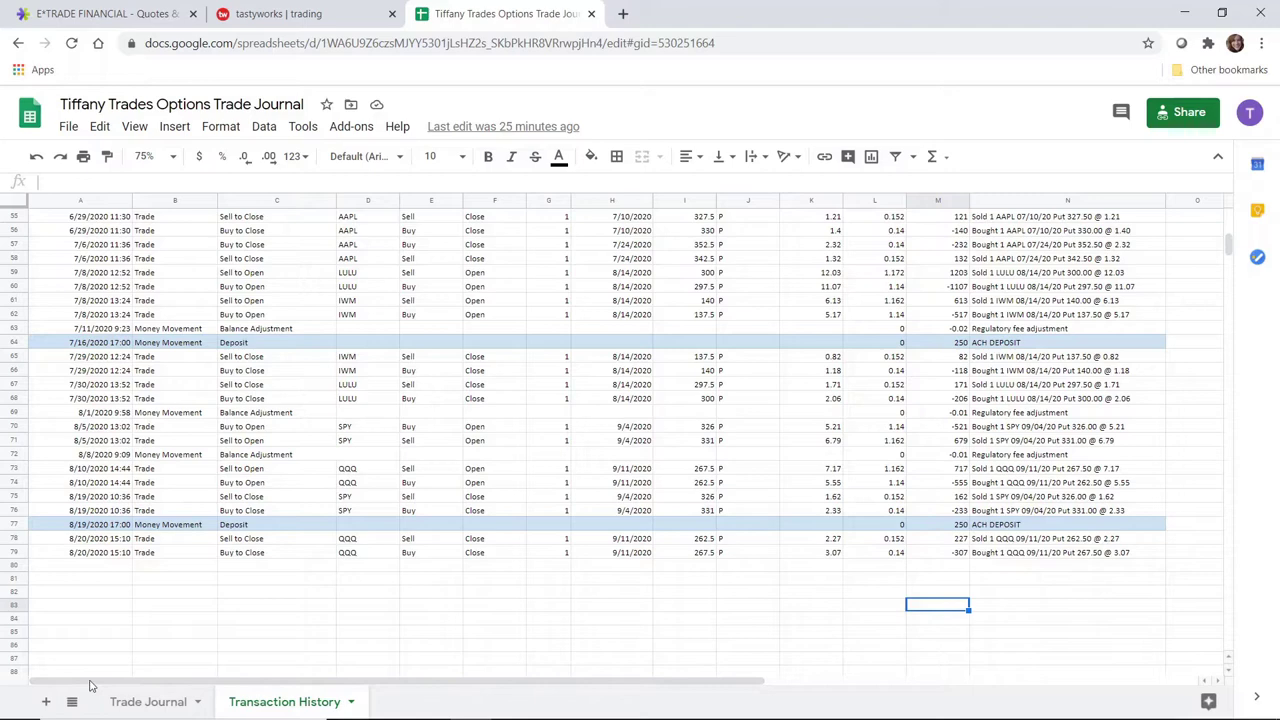
{"action": "left_click", "coordinate": [140, 700]}
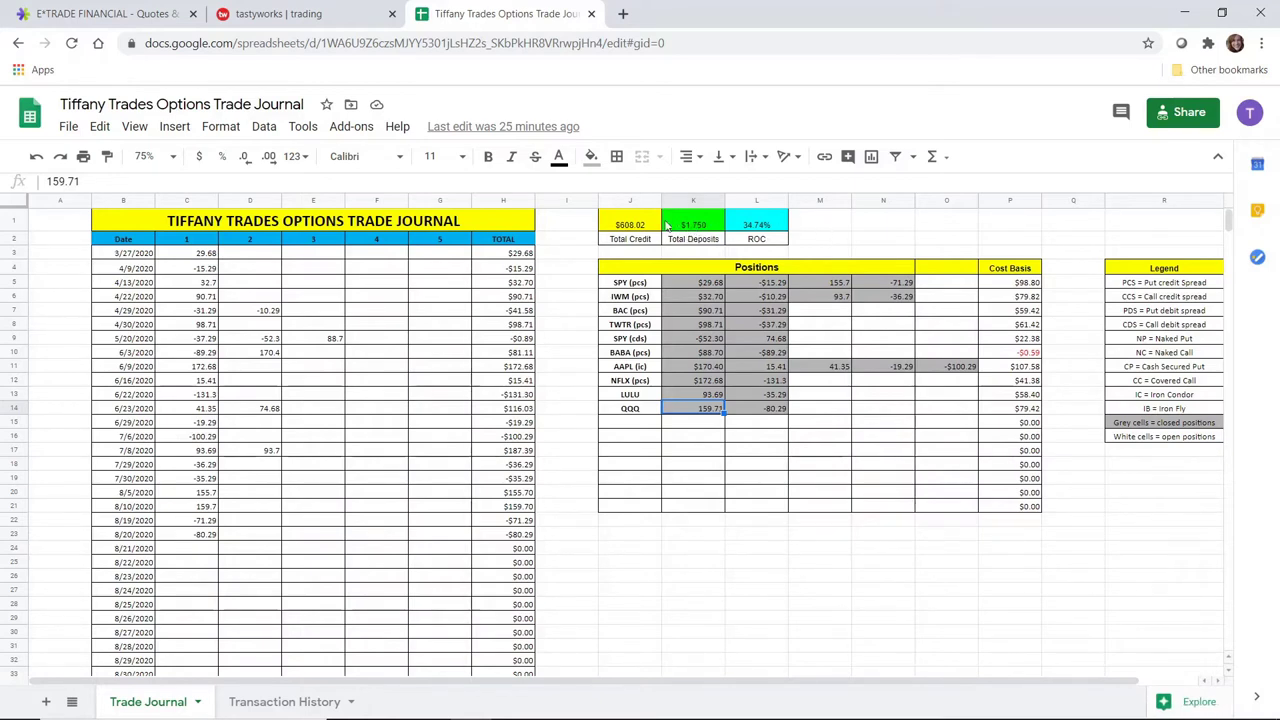
{"action": "left_click", "coordinate": [628, 226]}
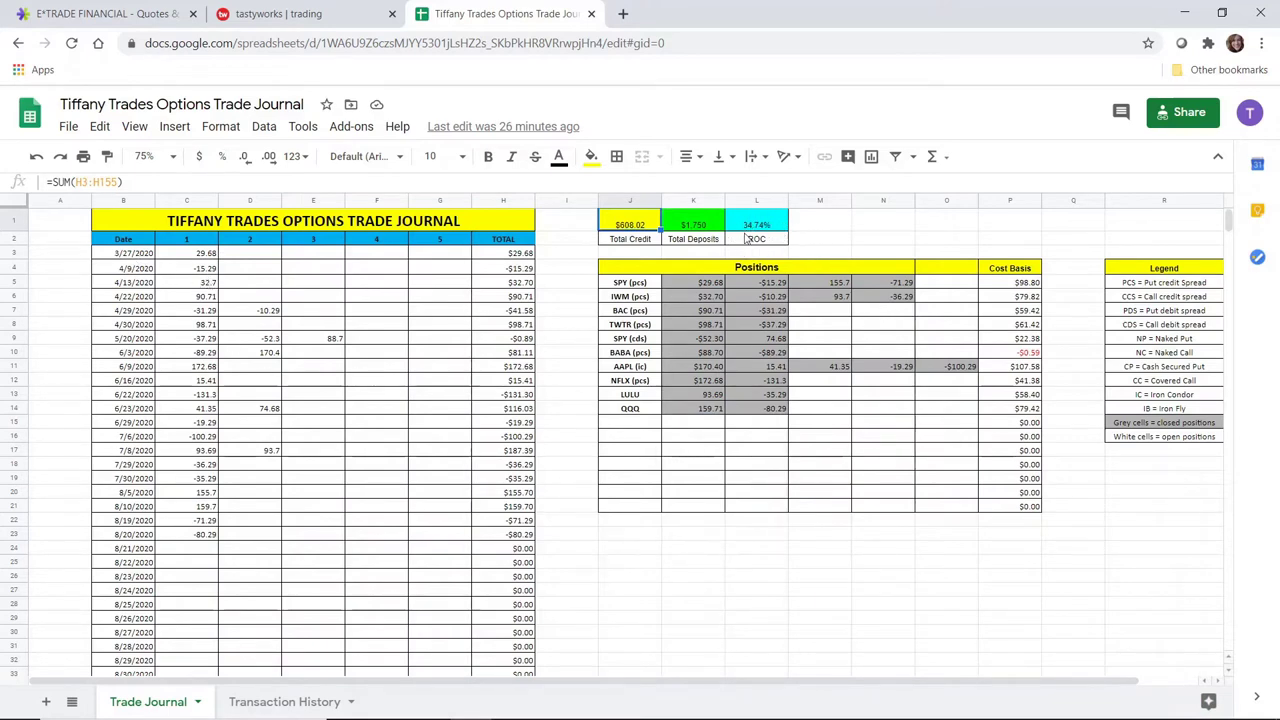
- Return to the tastyworks Portfolio page, which shows no positions and $2,357.80 net liquidity
{"action": "left_click", "coordinate": [326, 14]}
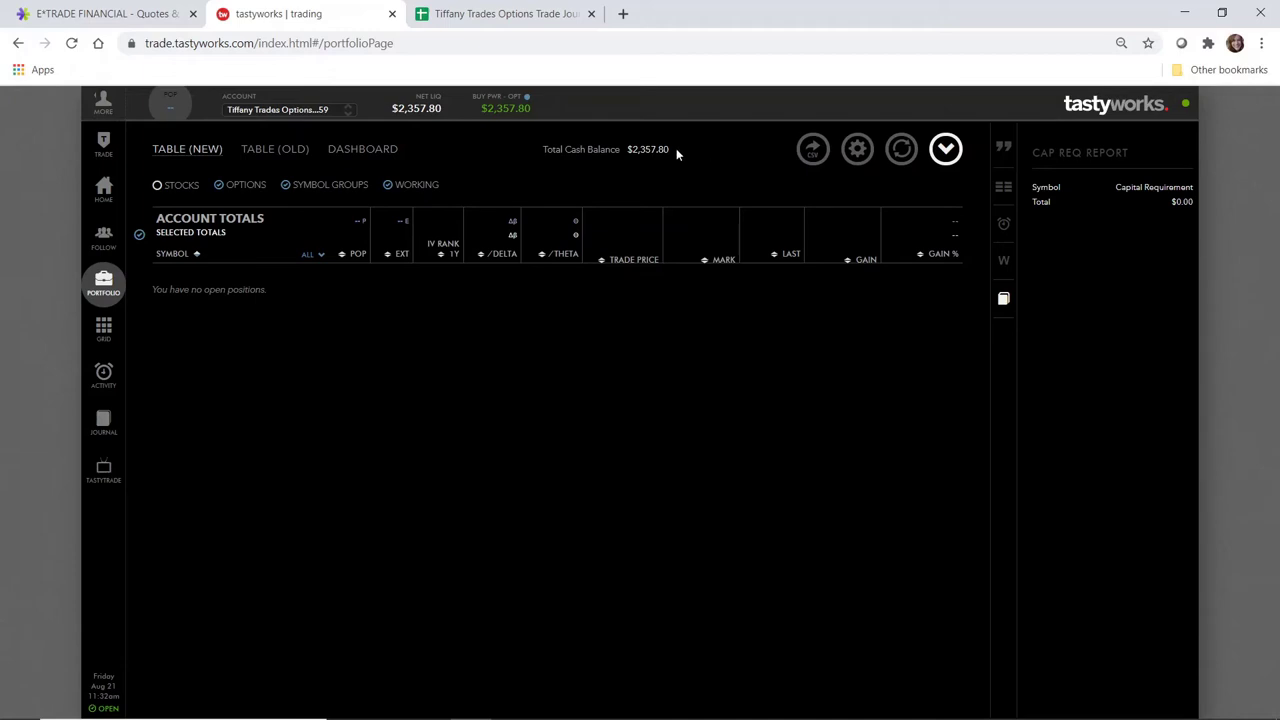
- Open the High Options Volume grid sorted by last price and scroll down to BAC at 24.98
{"action": "left_click", "coordinate": [105, 328]}
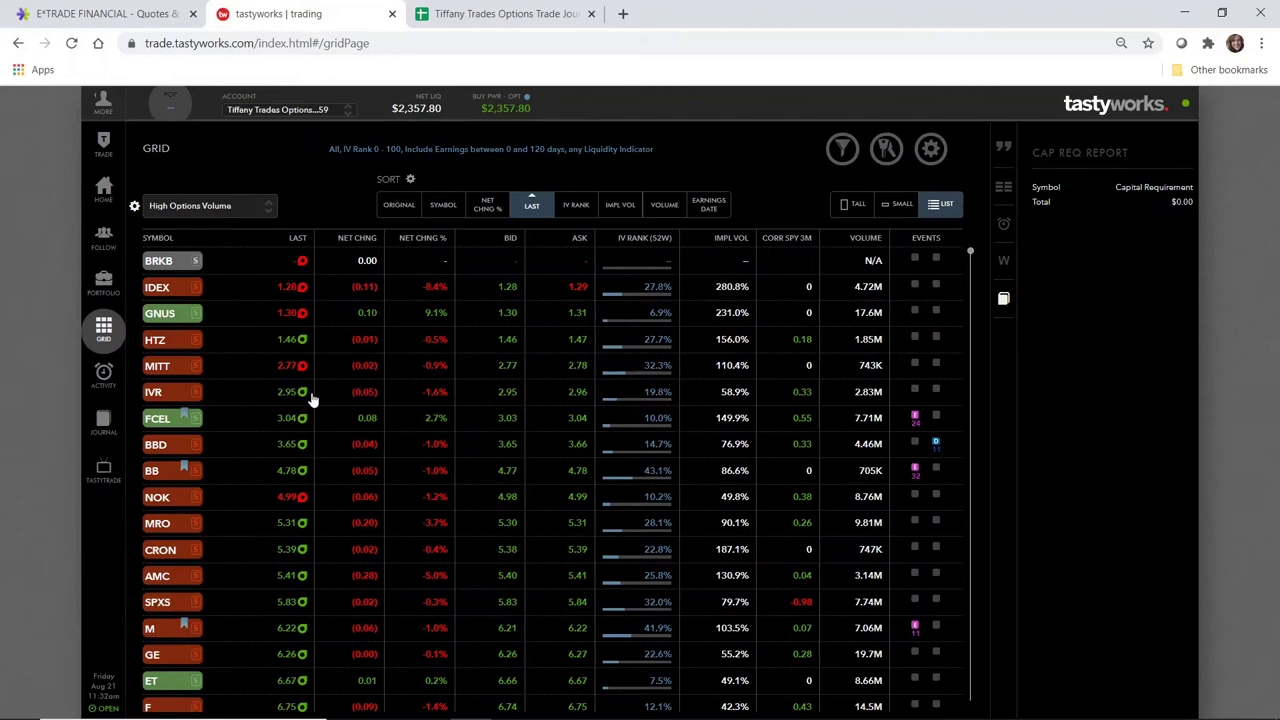
{"action": "scroll", "coordinate": [330, 390], "scroll_direction": "down", "scroll_amount": 5}
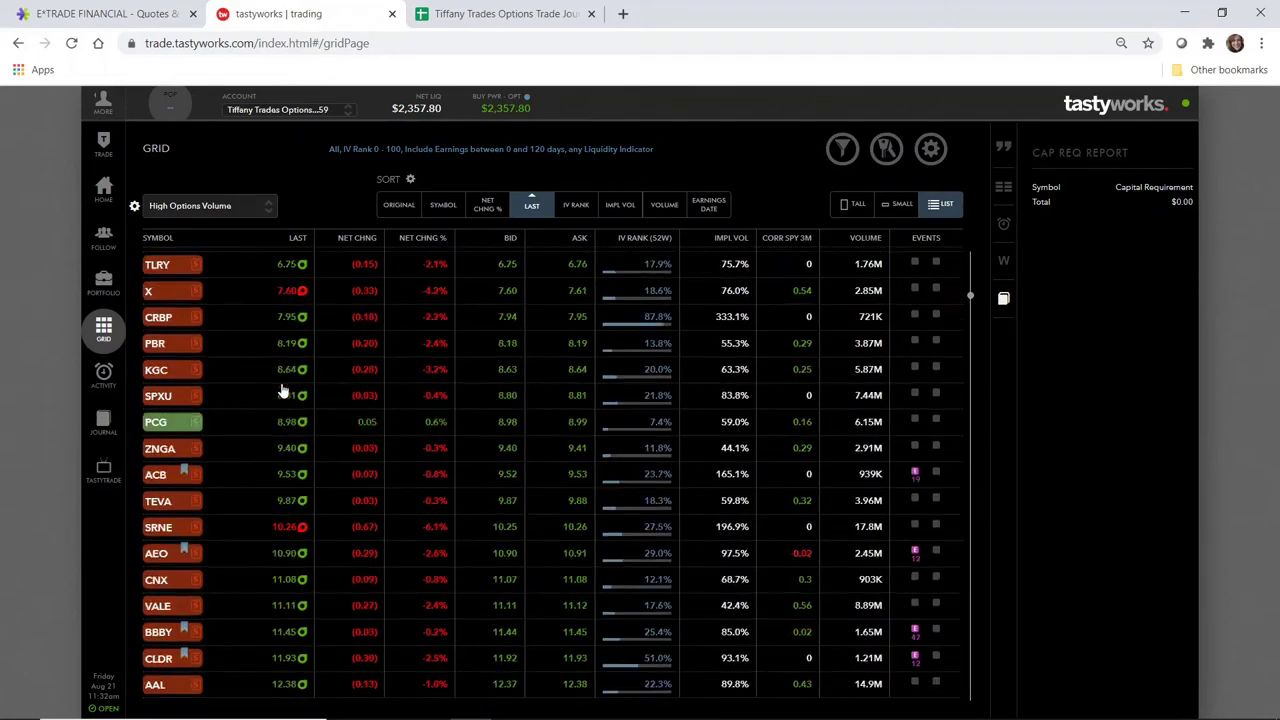
{"action": "scroll", "coordinate": [278, 395], "scroll_direction": "down", "scroll_amount": 5}
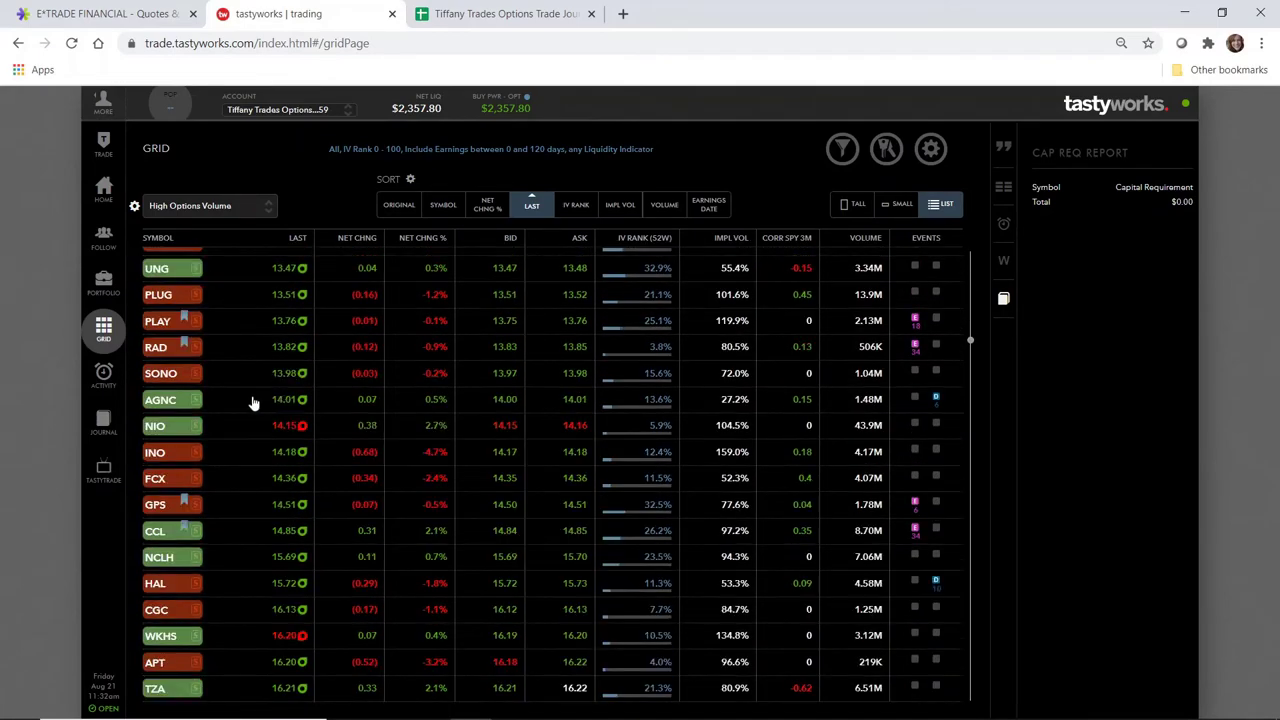
{"action": "scroll", "coordinate": [251, 403], "scroll_direction": "down", "scroll_amount": 2}
{"action": "scroll", "coordinate": [251, 403], "scroll_direction": "down", "scroll_amount": 4}
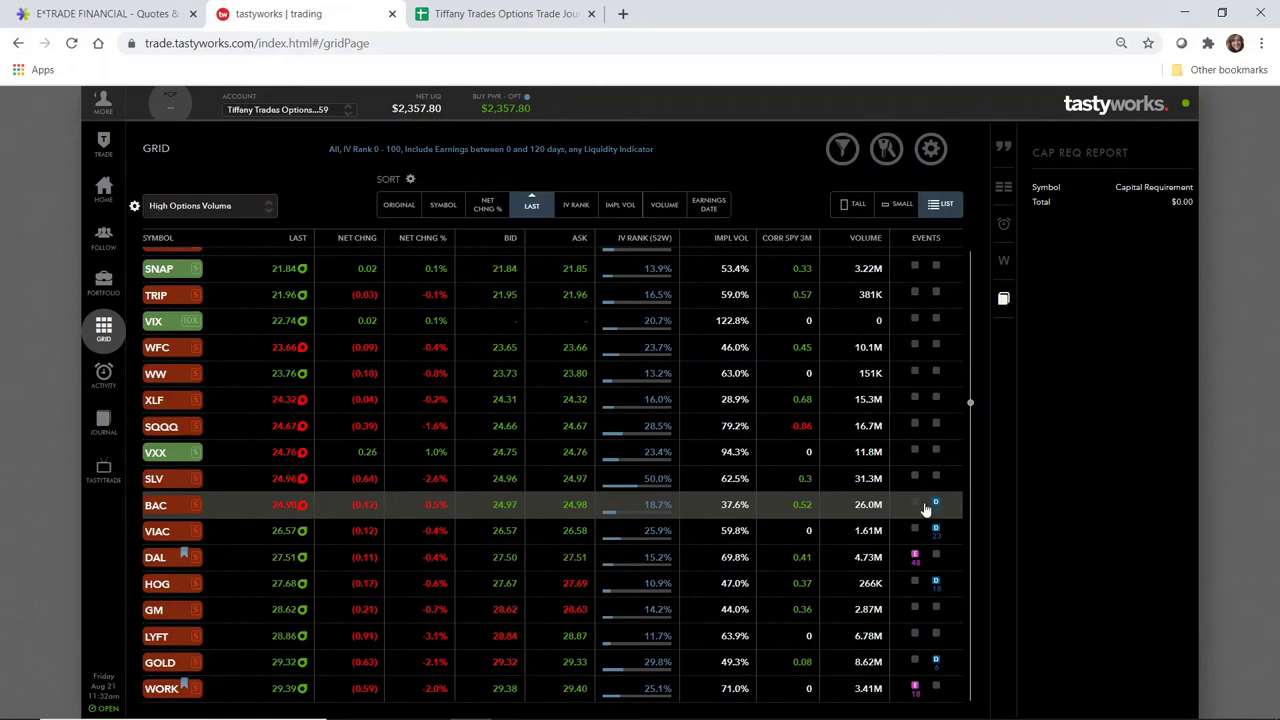
- Open BAC's option chain, clear the pre-filled sell order, and show the Oct 16 '20 expiration list
{"action": "left_click", "coordinate": [158, 508]}
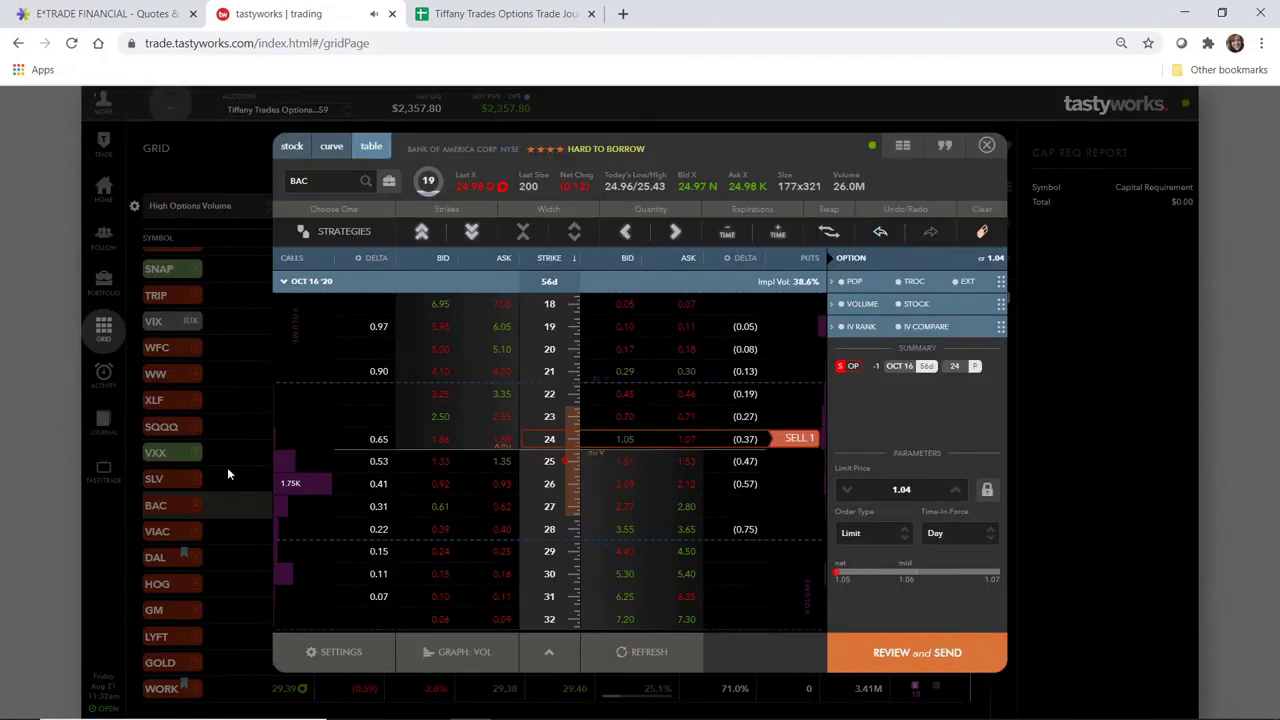
{"action": "left_click", "coordinate": [981, 232]}
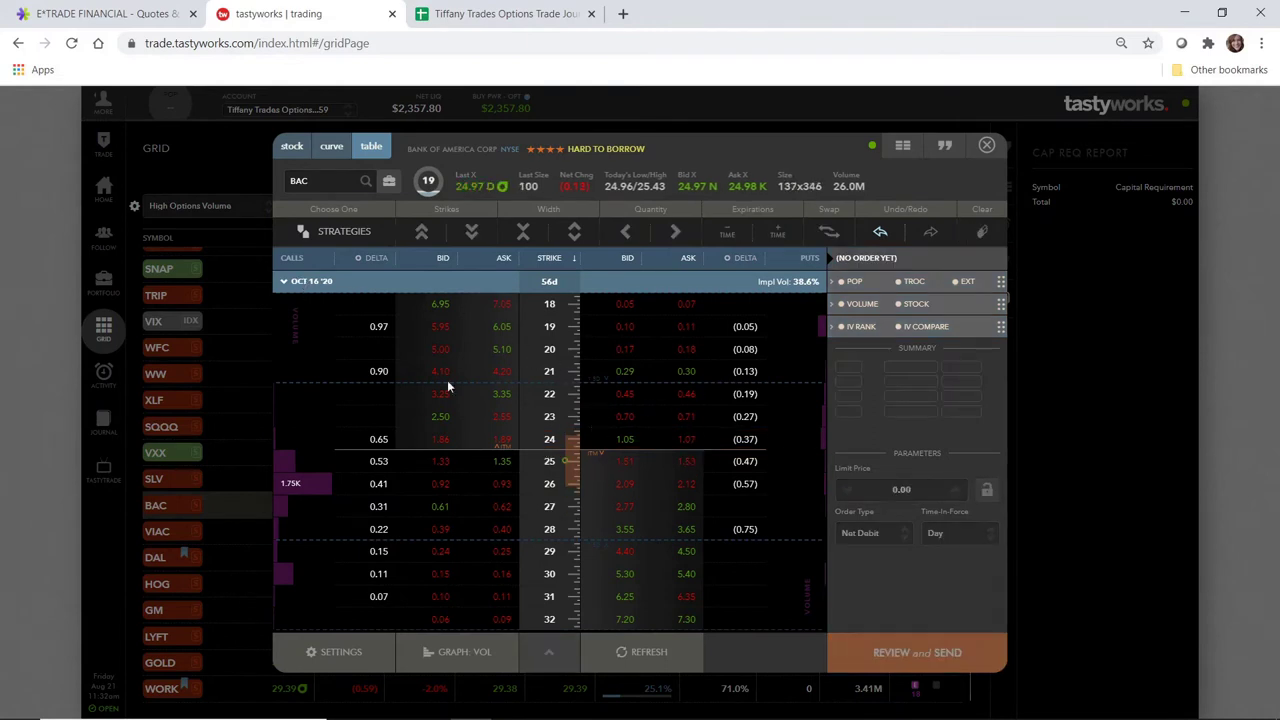
{"action": "left_click", "coordinate": [293, 284]}
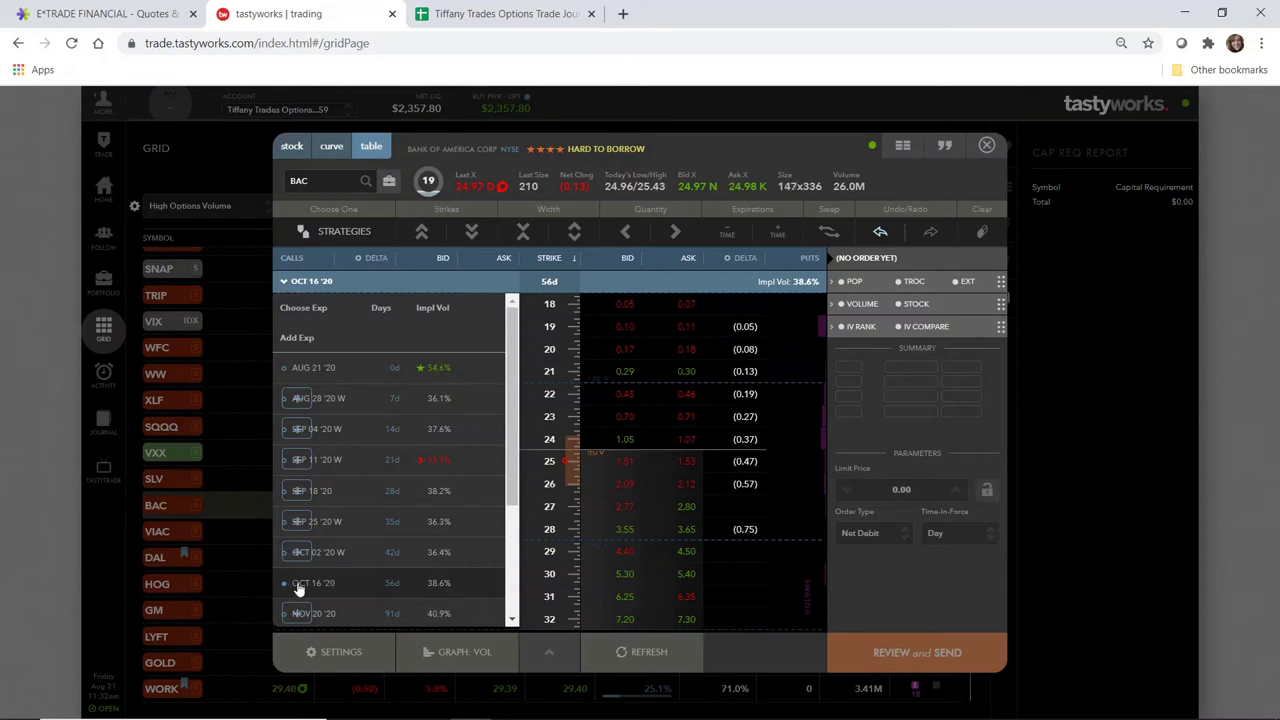
- Stage a sale of one BAC Oct 16 put and step its strike to 25, priced at a 1.52 limit
{"action": "left_click", "coordinate": [620, 439]}
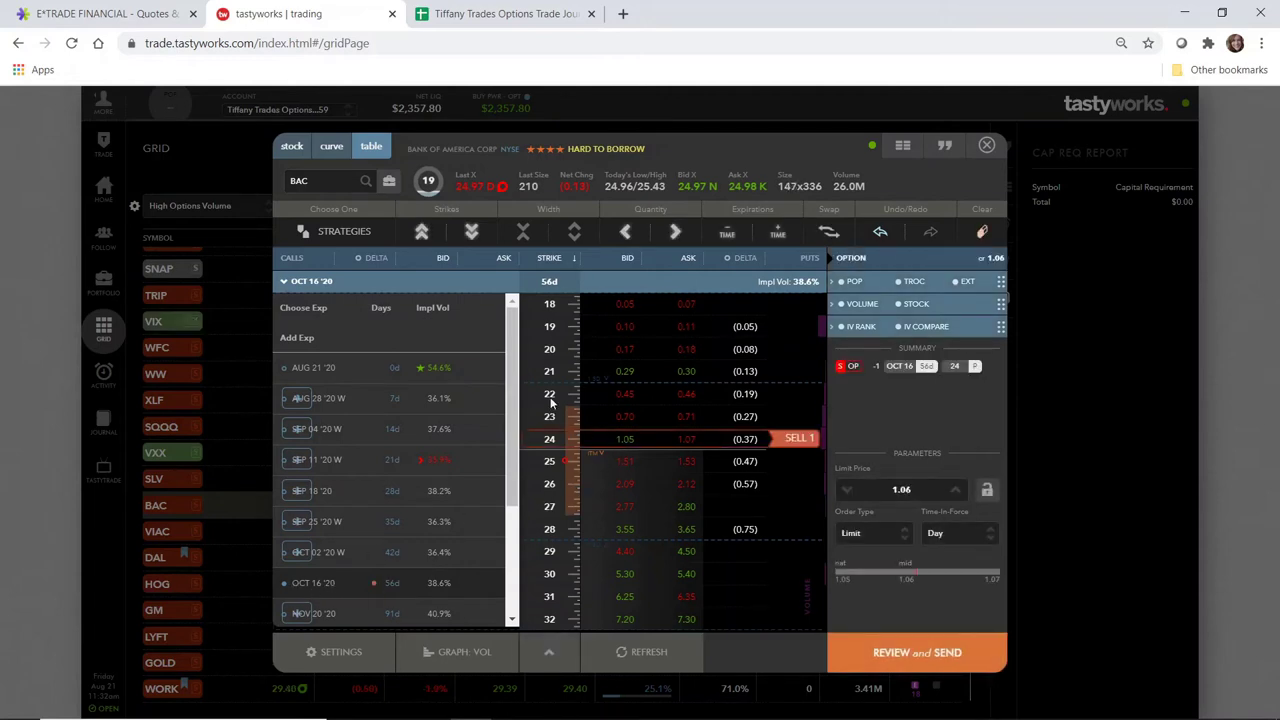
{"action": "left_click", "coordinate": [289, 283]}
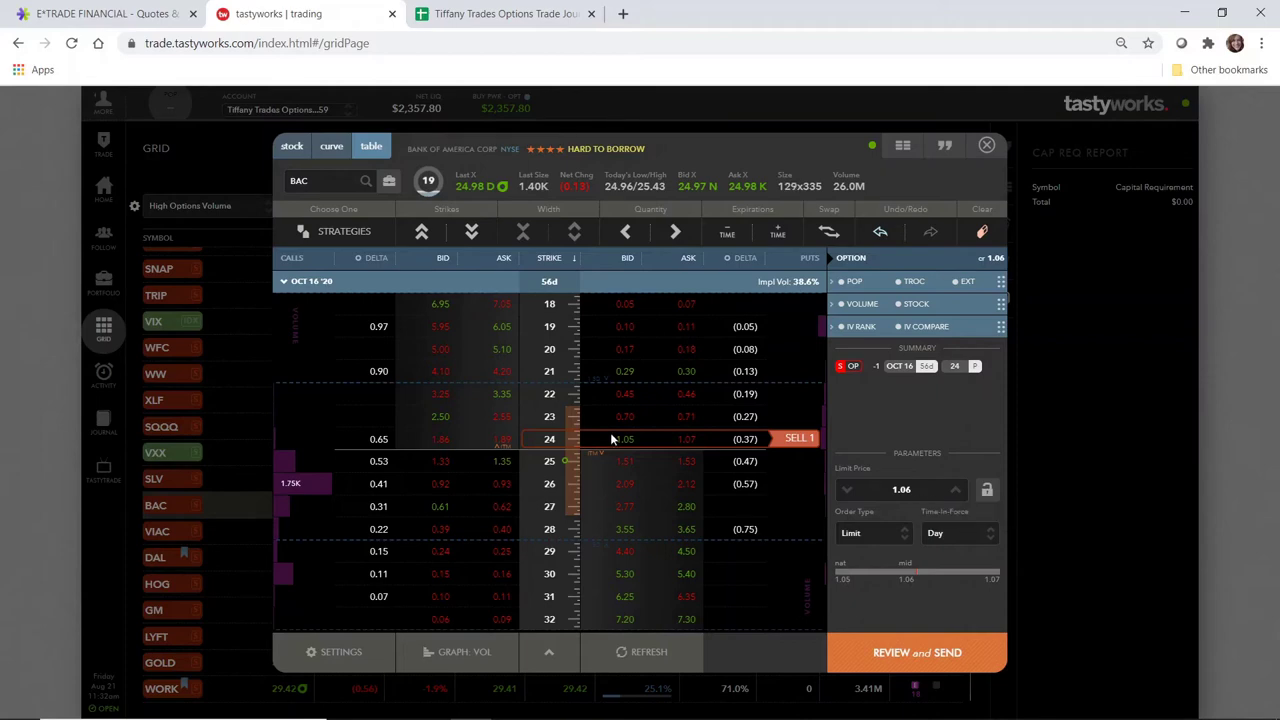
{"action": "left_click", "coordinate": [421, 233]}
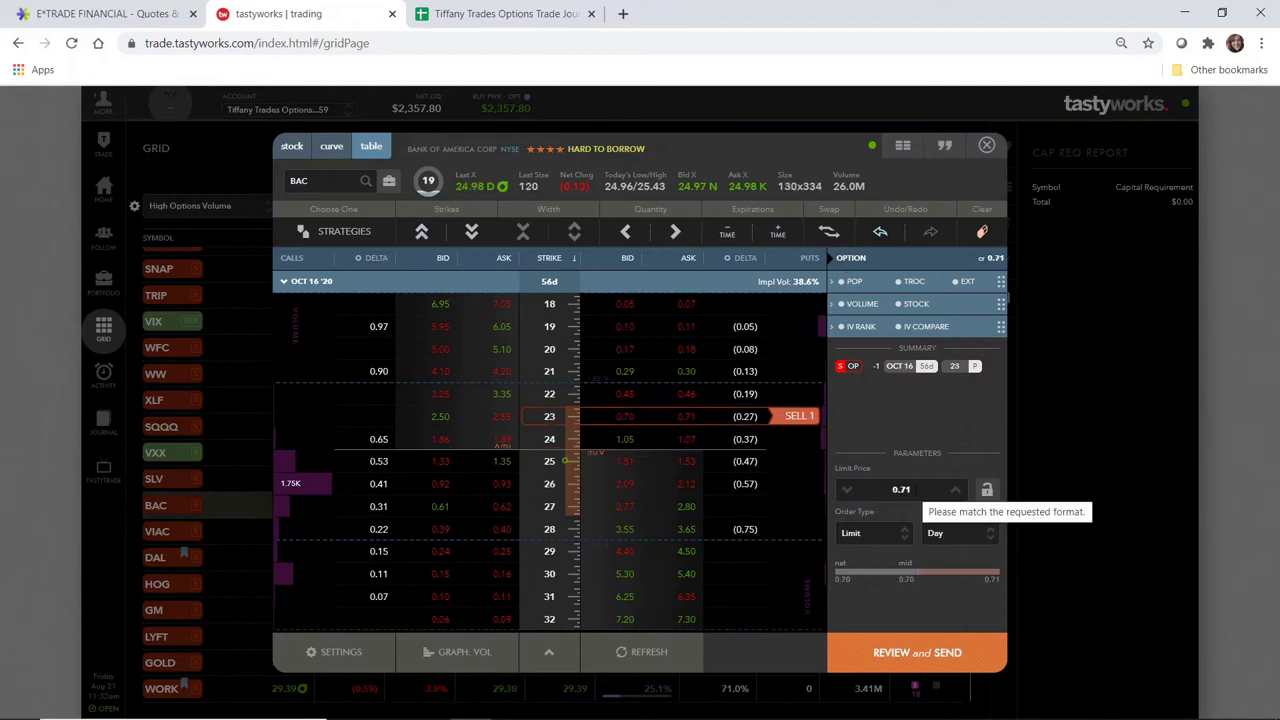
{"action": "left_click", "coordinate": [471, 233]}
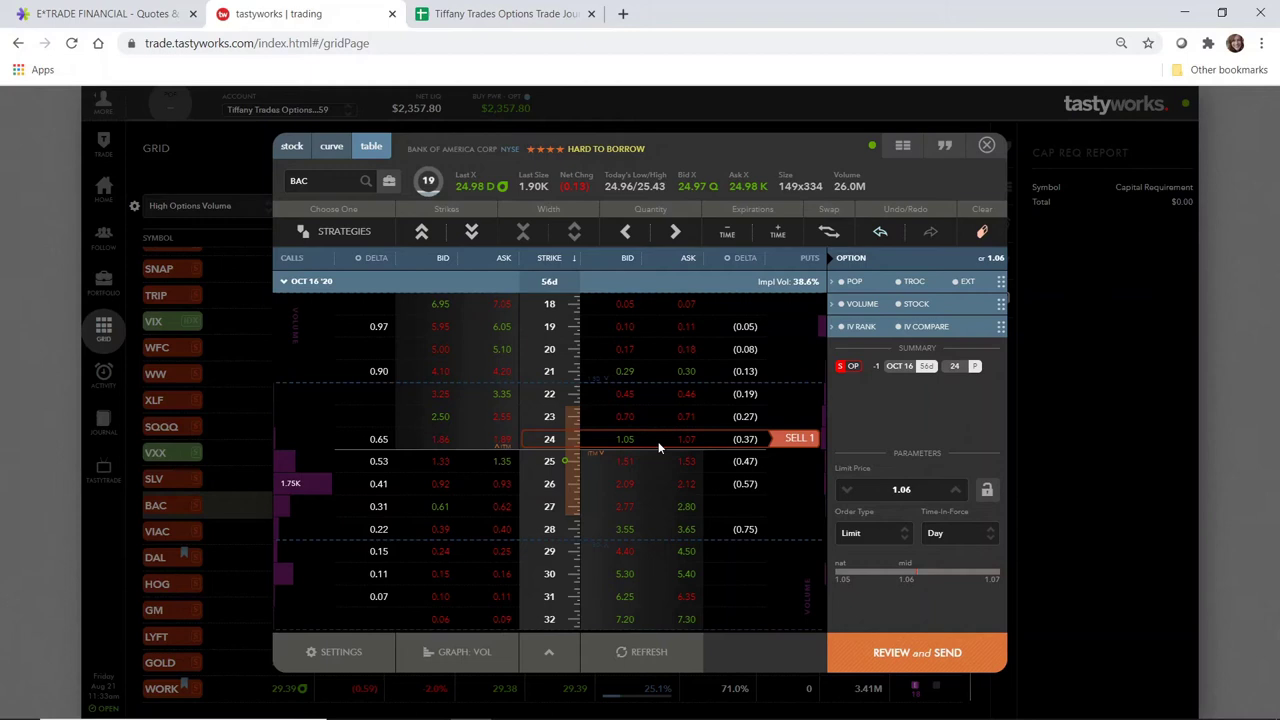
{"action": "left_click", "coordinate": [421, 232]}
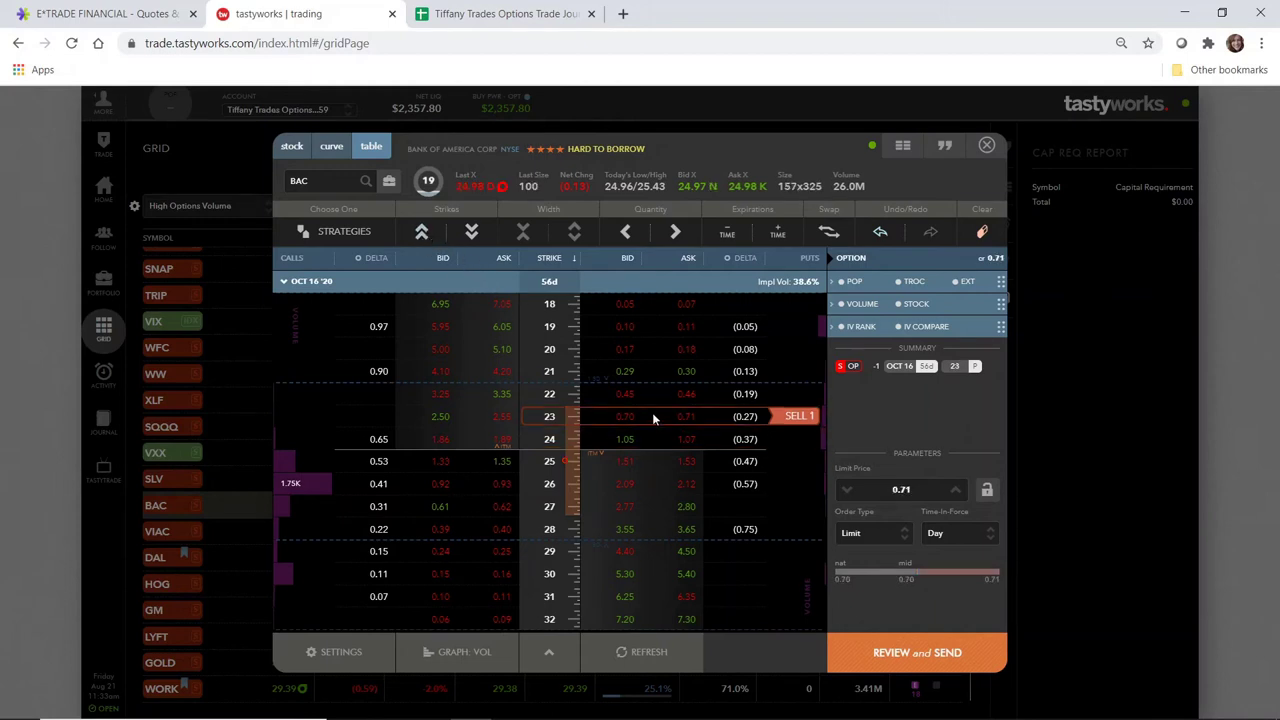
{"action": "left_click", "coordinate": [472, 232]}
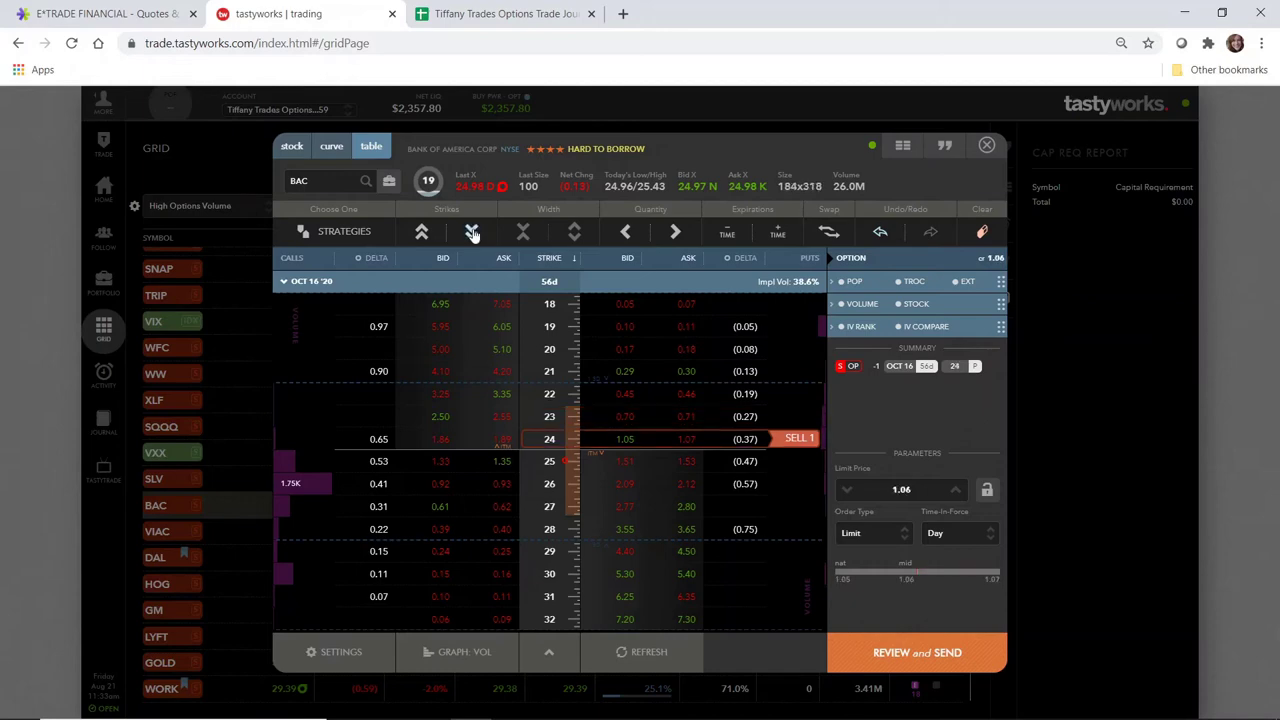
{"action": "left_click", "coordinate": [472, 232]}
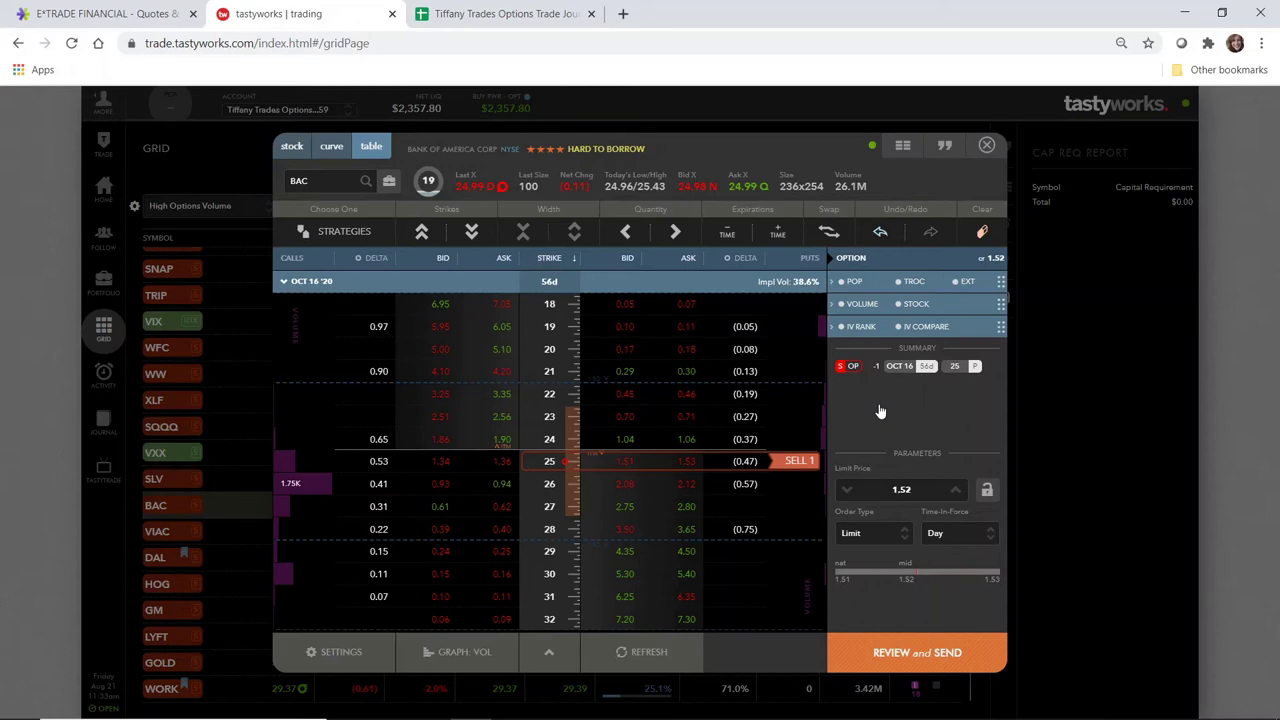
- In E*TRADE, replace SPX with BAC in the symbol box to load the BAC price chart
{"action": "left_click", "coordinate": [110, 18]}
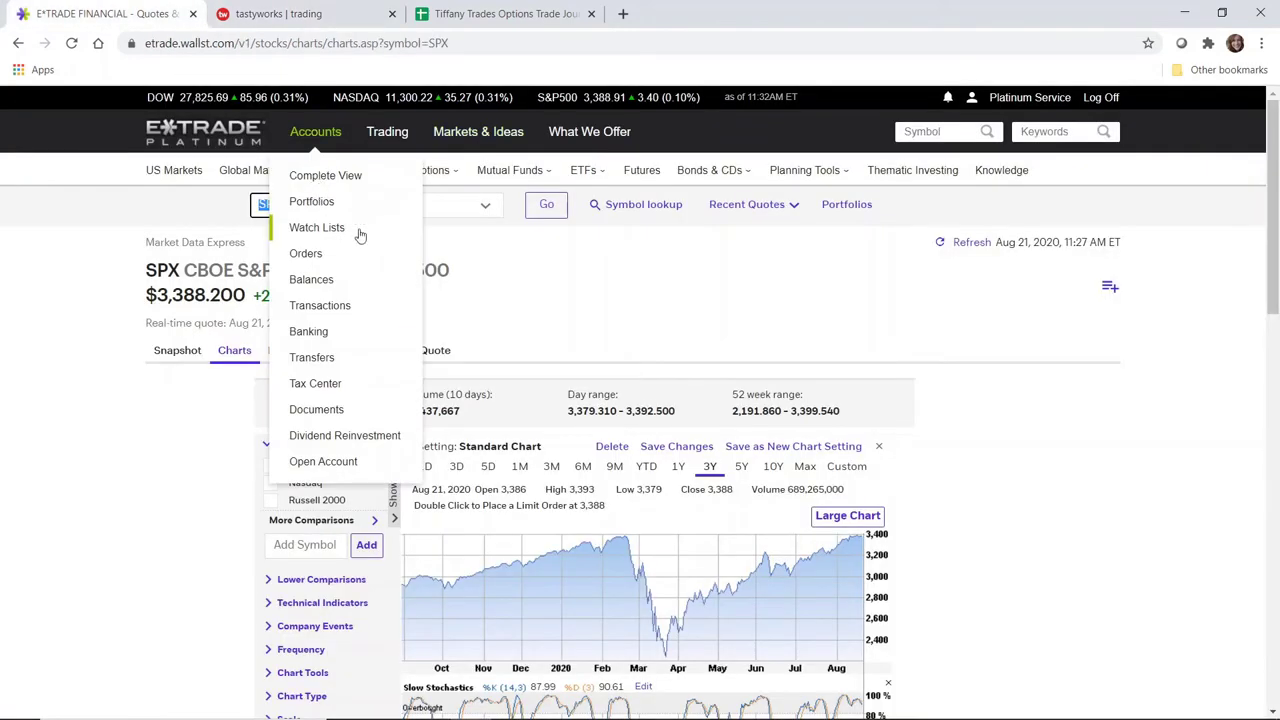
{"action": "left_click", "coordinate": [322, 207]}
{"action": "type", "text": "BAC"}
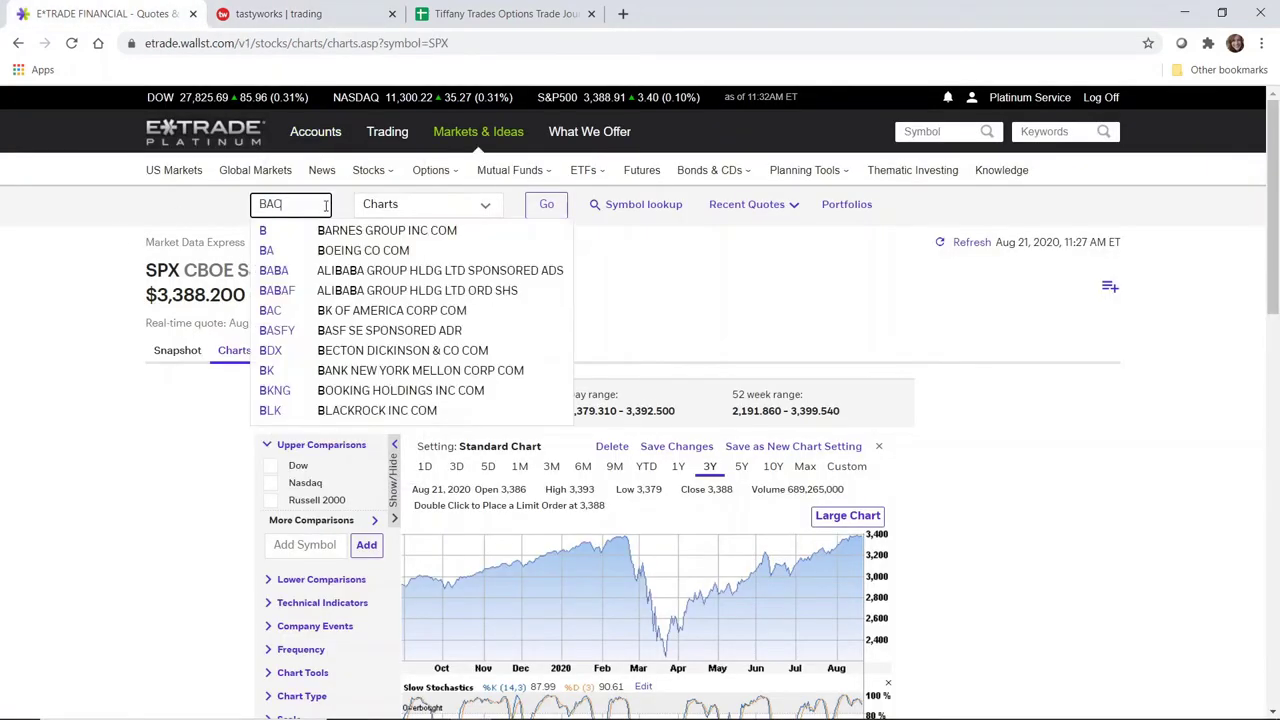
{"action": "key", "text": "Return"}
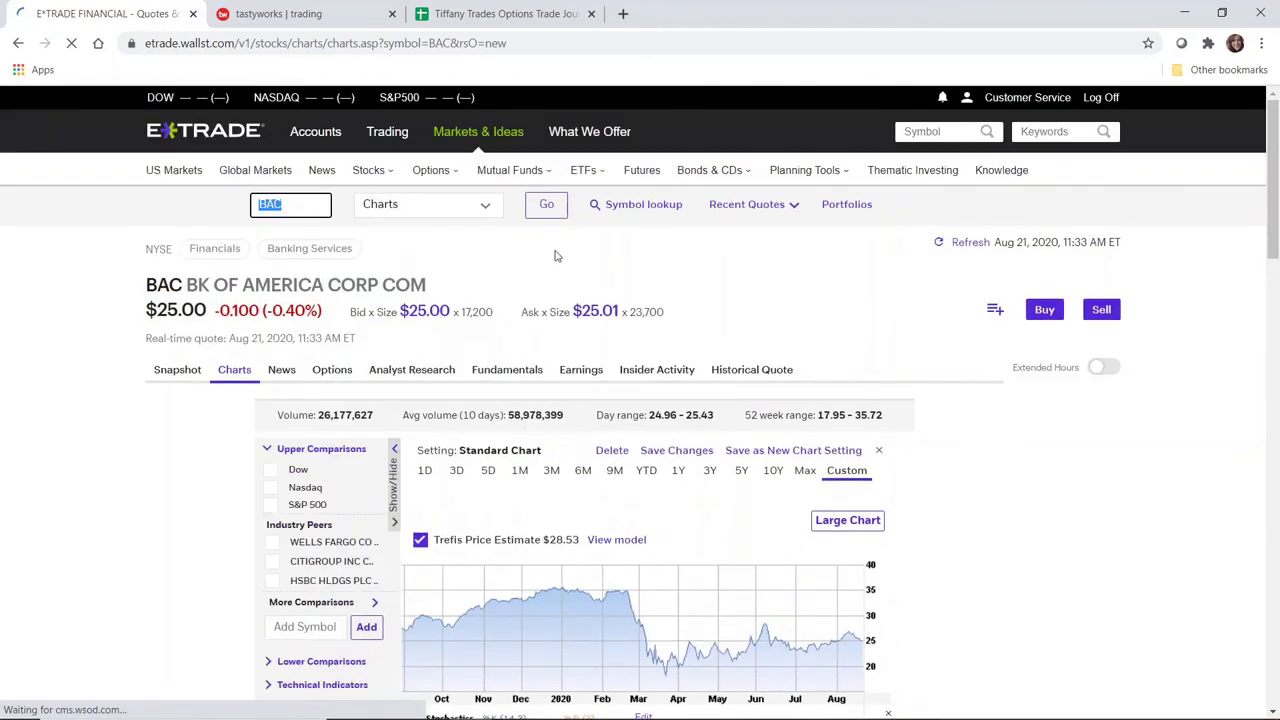
{"action": "scroll", "coordinate": [640, 299], "scroll_direction": "down", "scroll_amount": 1}
{"action": "scroll", "coordinate": [737, 403], "scroll_direction": "down", "scroll_amount": 1}
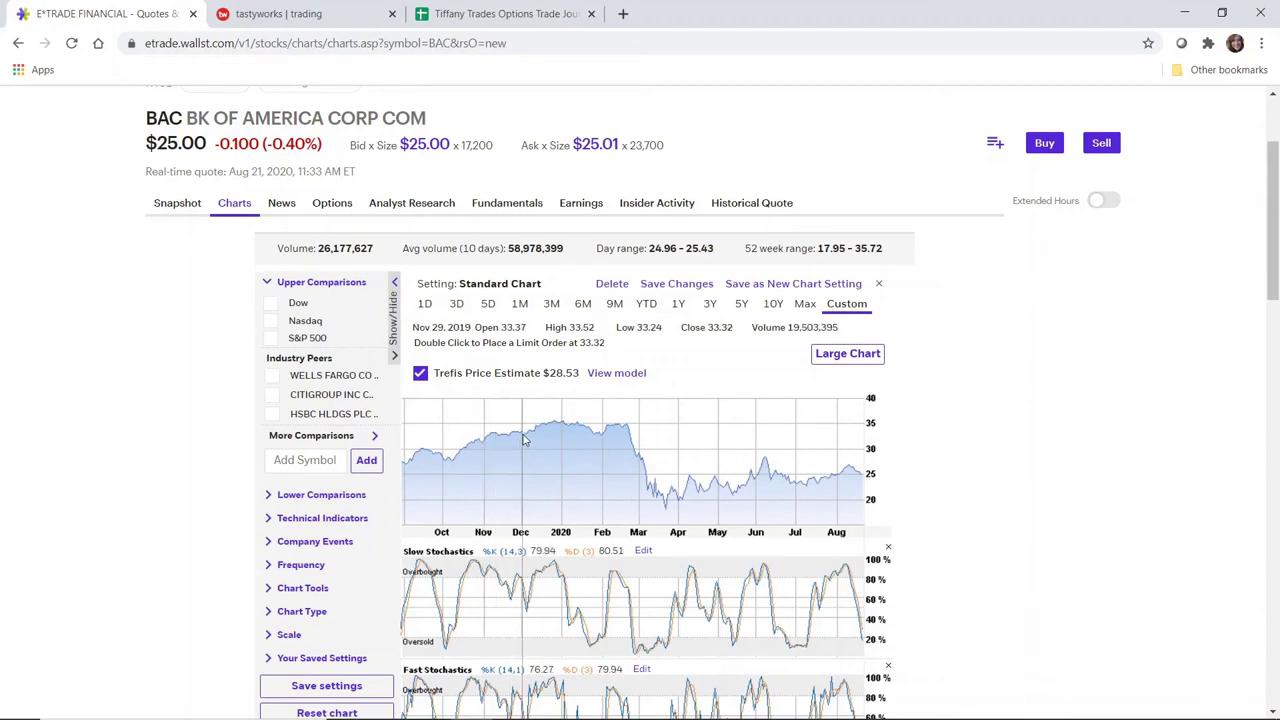
- Open BAC's E*TRADE snapshot and highlight its next earnings date and 0.18 / 2.88% quarterly dividend
{"action": "left_click", "coordinate": [167, 204]}
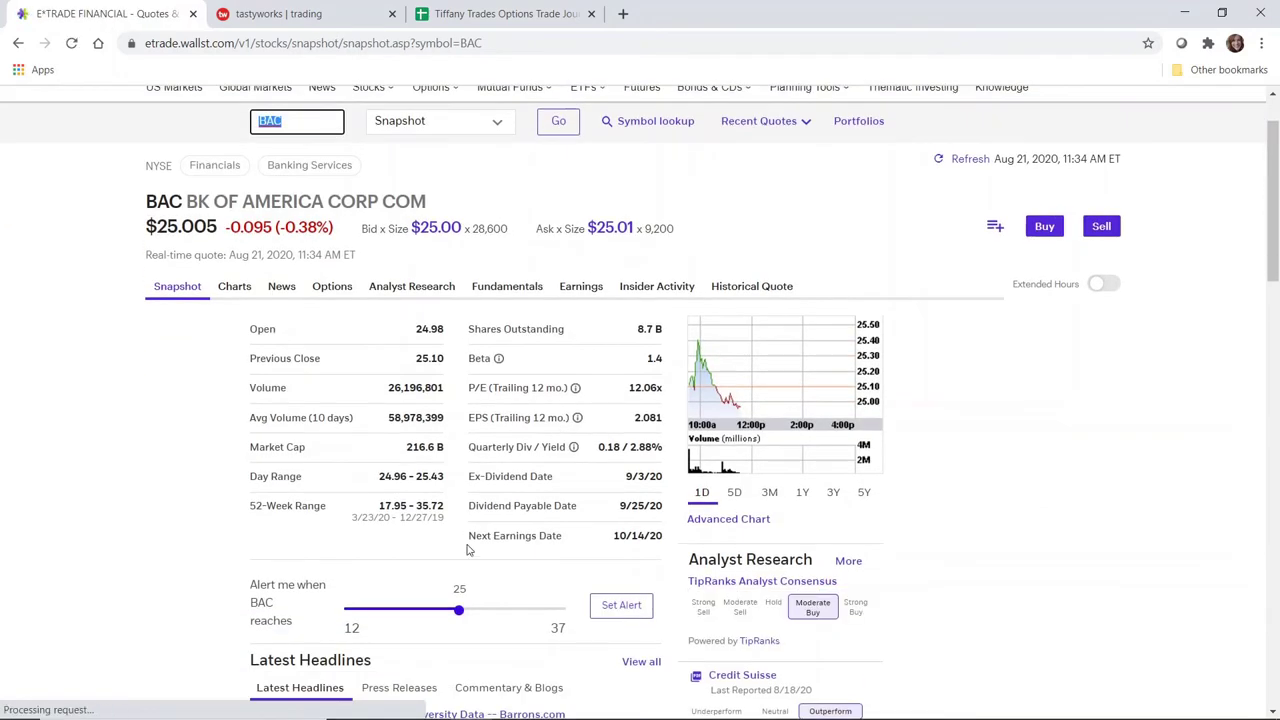
{"action": "left_click_drag", "start_coordinate": [611, 537], "coordinate": [666, 542]}
{"action": "left_click", "coordinate": [278, 13]}
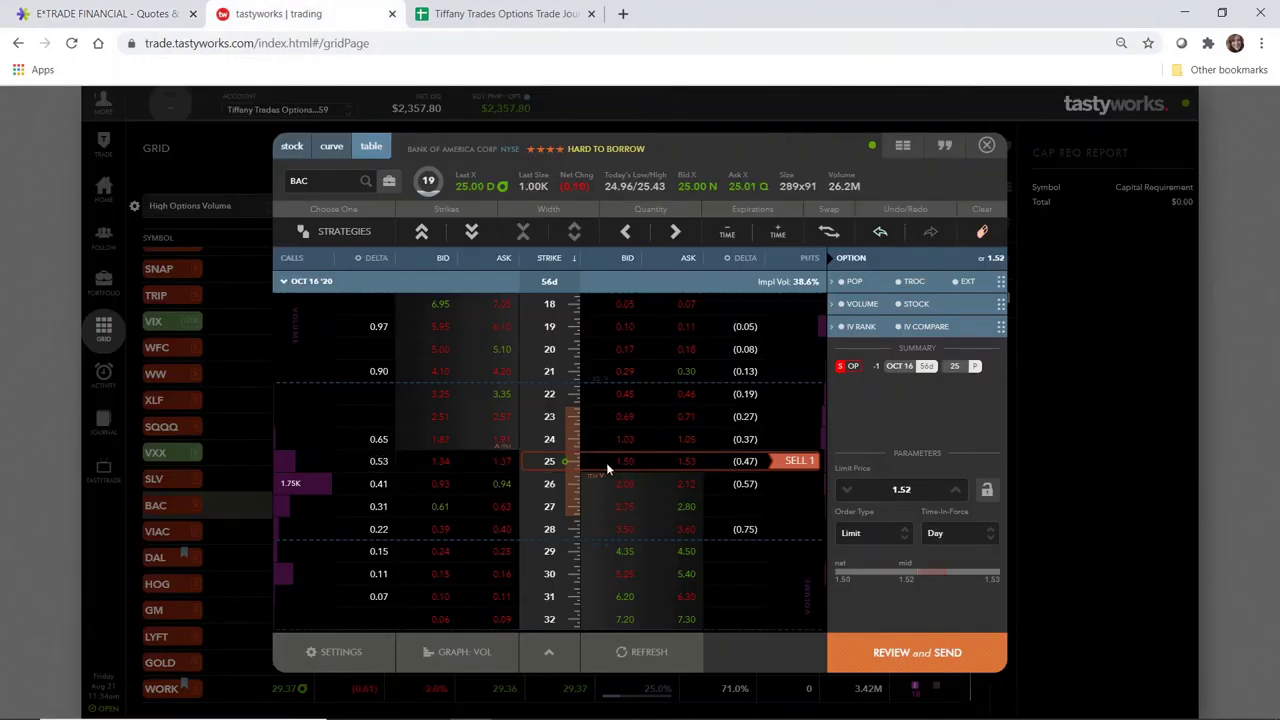
{"action": "left_click", "coordinate": [105, 13]}
{"action": "left_click_drag", "start_coordinate": [598, 451], "coordinate": [661, 457]}
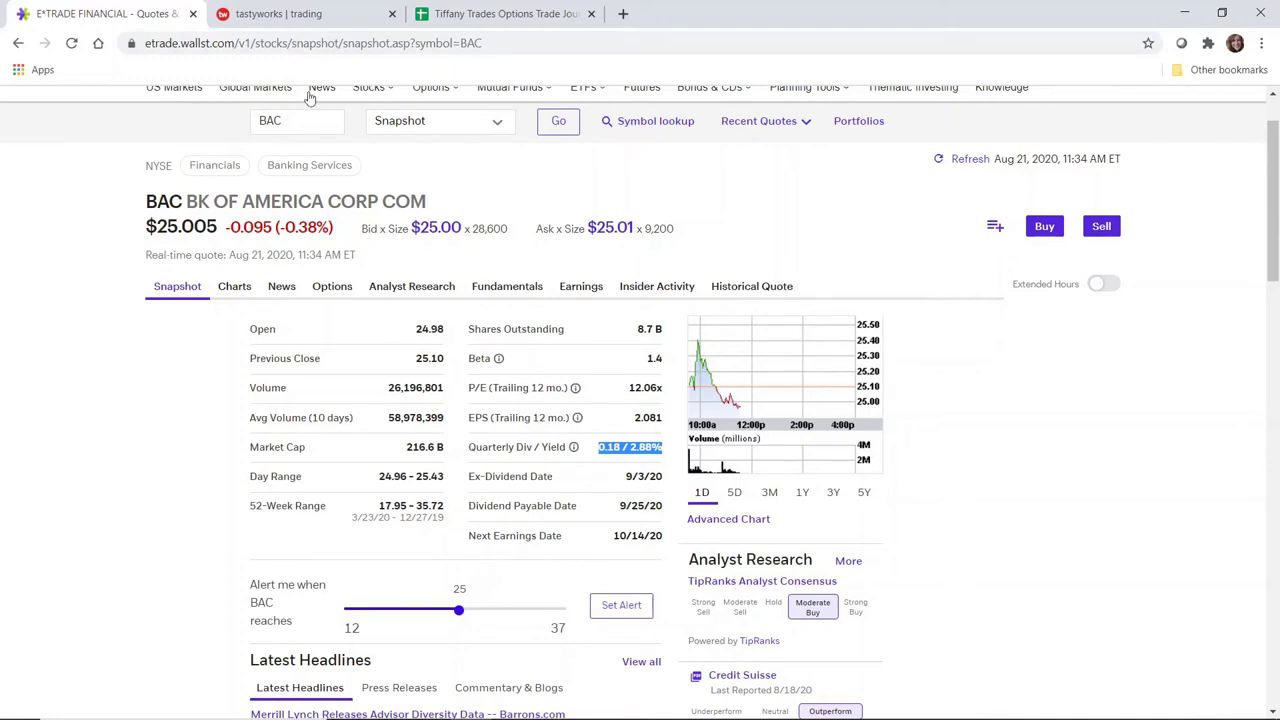
- Close the BAC ticket, confirm Portfolio and Activity show no positions, then reopen the BAC 25 put ticket
{"action": "left_click", "coordinate": [290, 14]}
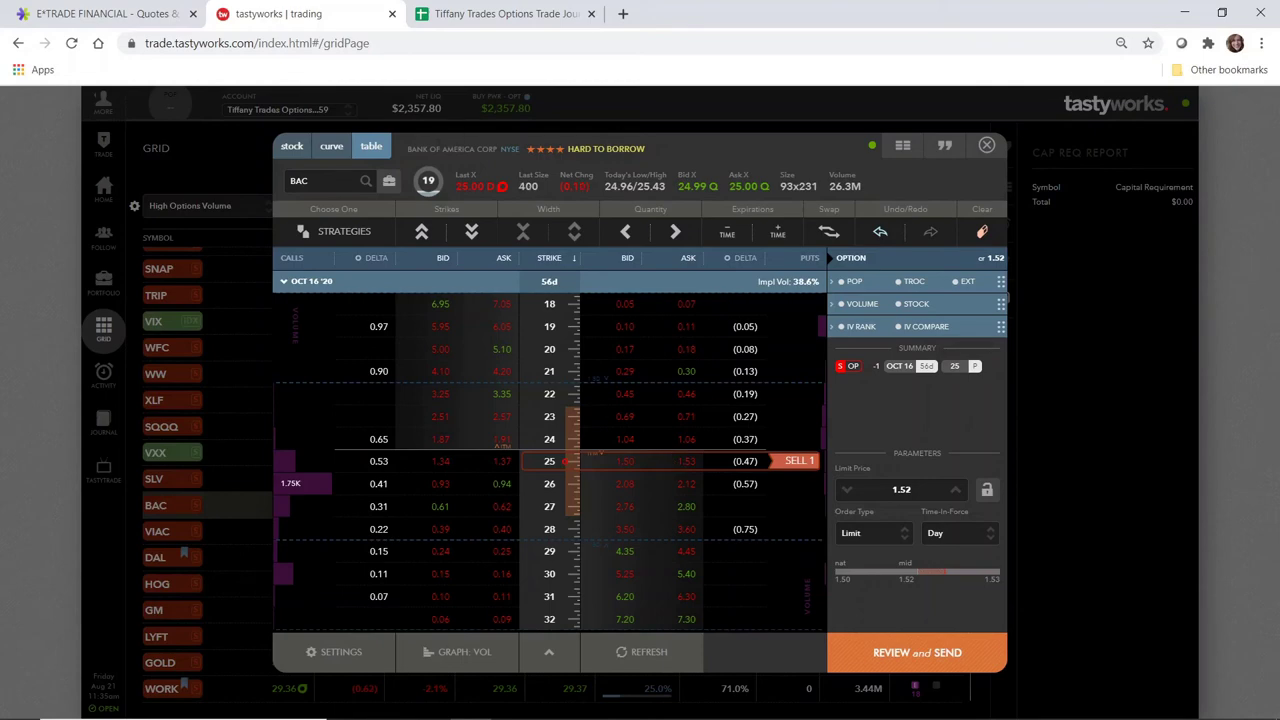
{"action": "left_click", "coordinate": [987, 147]}
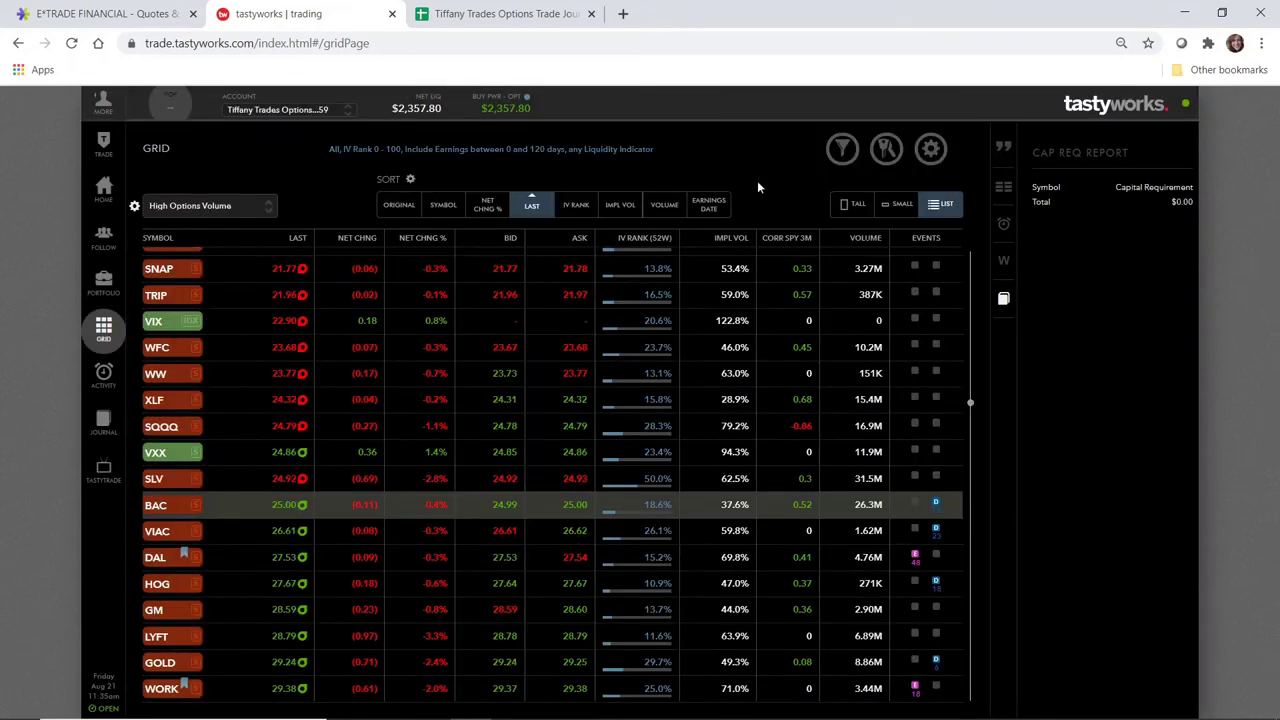
{"action": "left_click", "coordinate": [95, 283]}
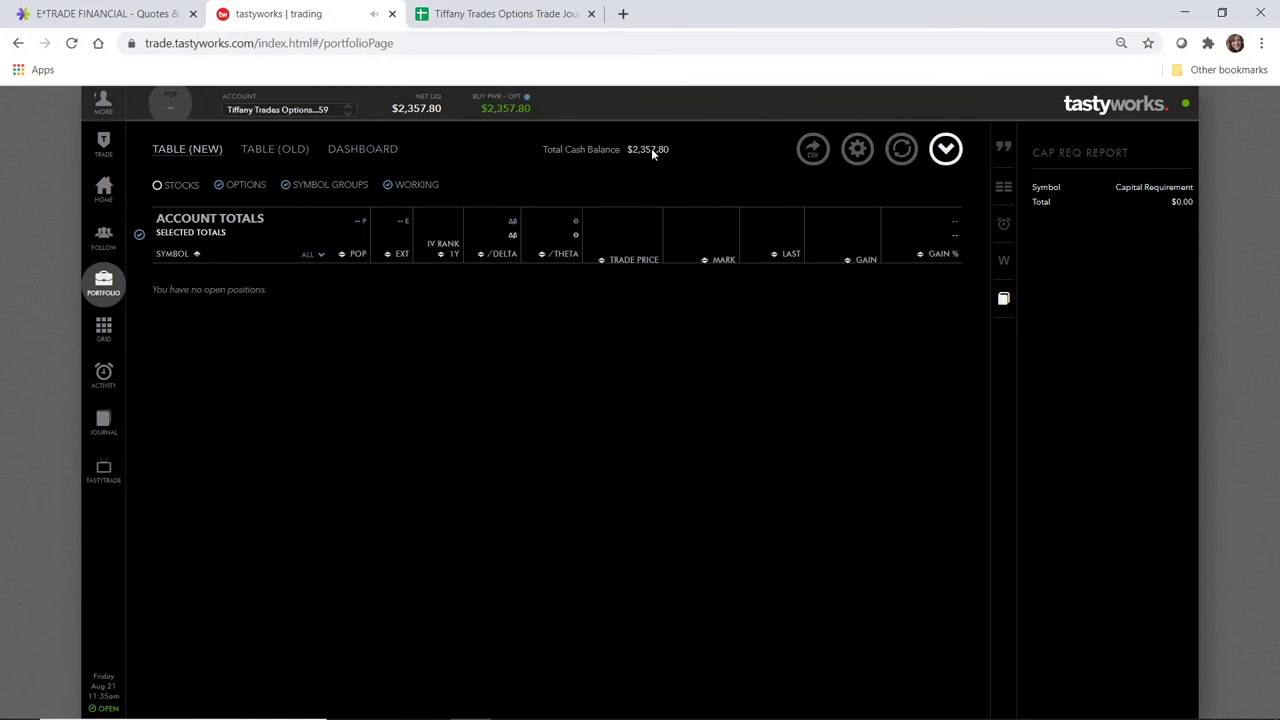
{"action": "left_click", "coordinate": [103, 376]}
{"action": "left_click", "coordinate": [105, 283]}
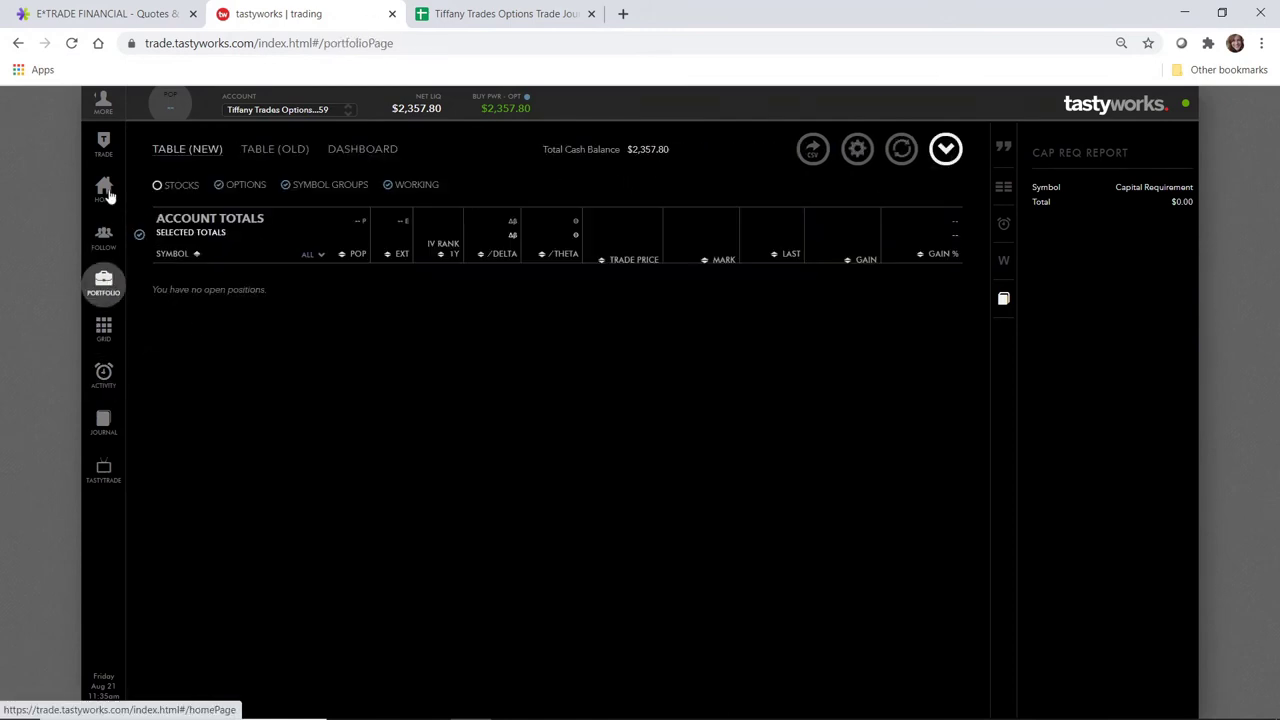
{"action": "left_click", "coordinate": [103, 145]}
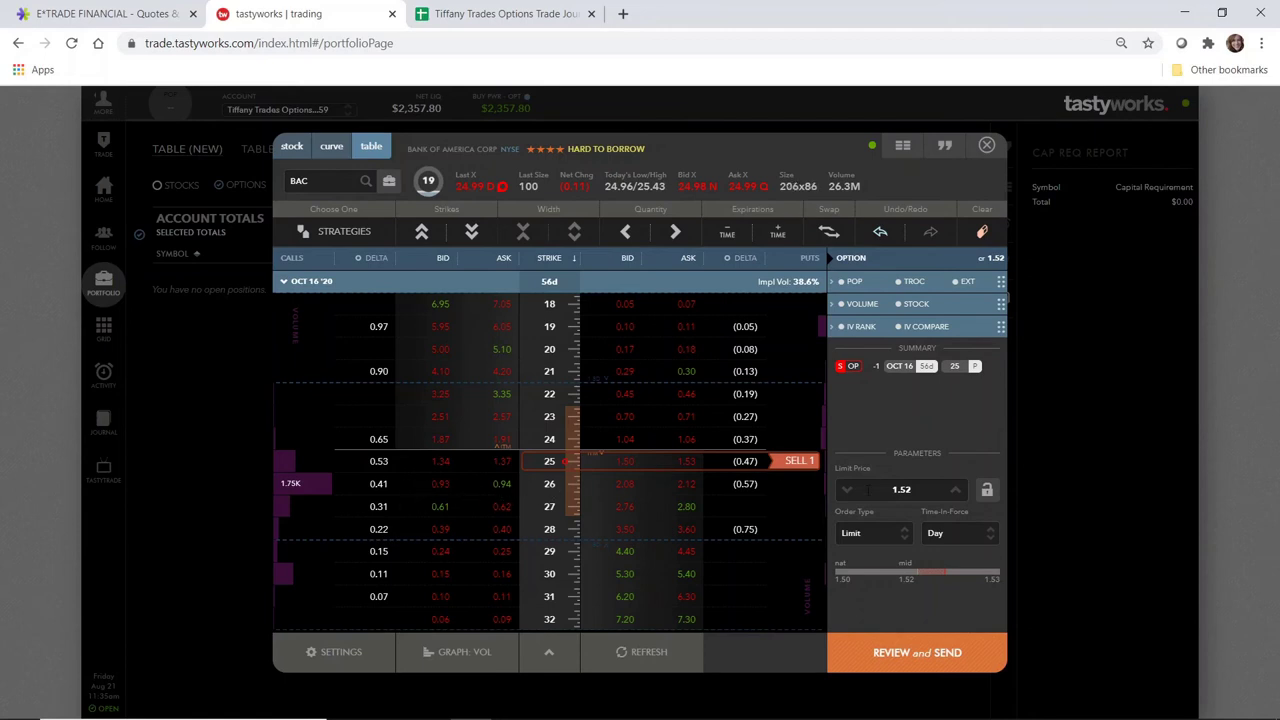
- Review the sale of one BAC Oct 16 25 put at 1.52 and send it as a working order
{"action": "left_click", "coordinate": [935, 664]}
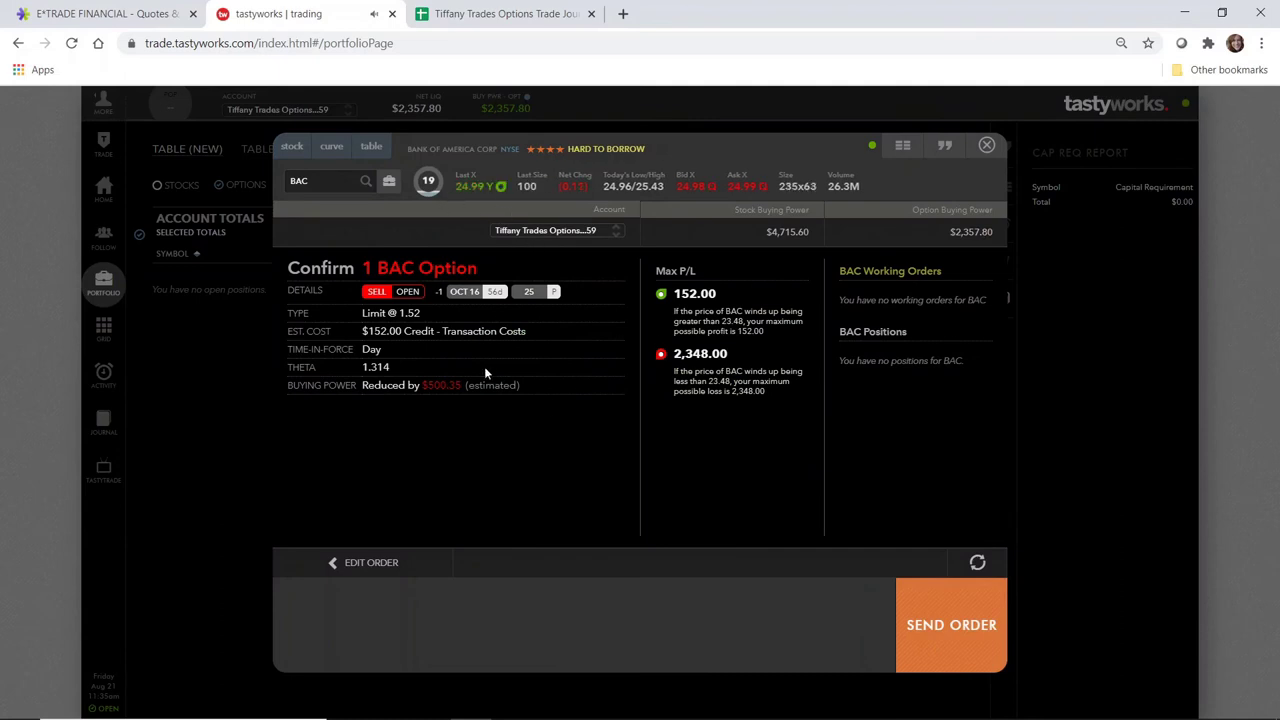
{"action": "left_click_drag", "start_coordinate": [461, 388], "coordinate": [421, 386]}
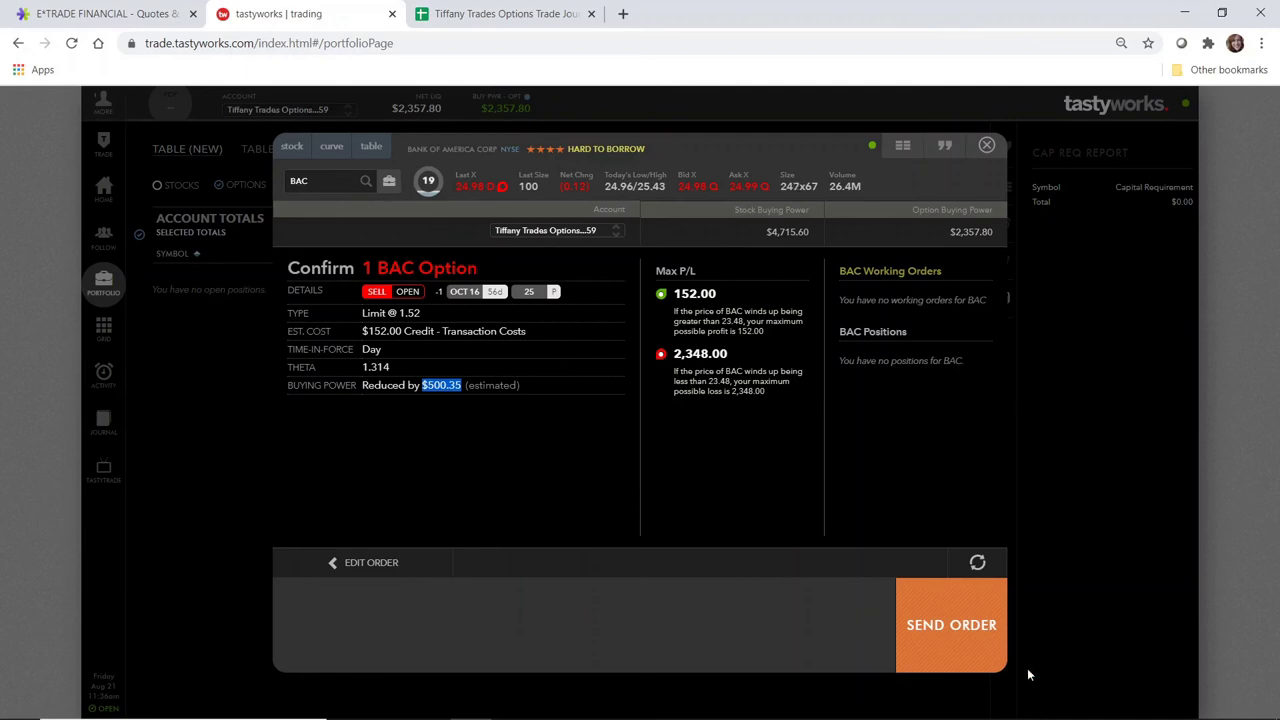
{"action": "left_click", "coordinate": [955, 625]}
- Edit the working BAC put order, dropping its limit from 1.51 to 1.50, and send the change
{"action": "left_click", "coordinate": [756, 330]}
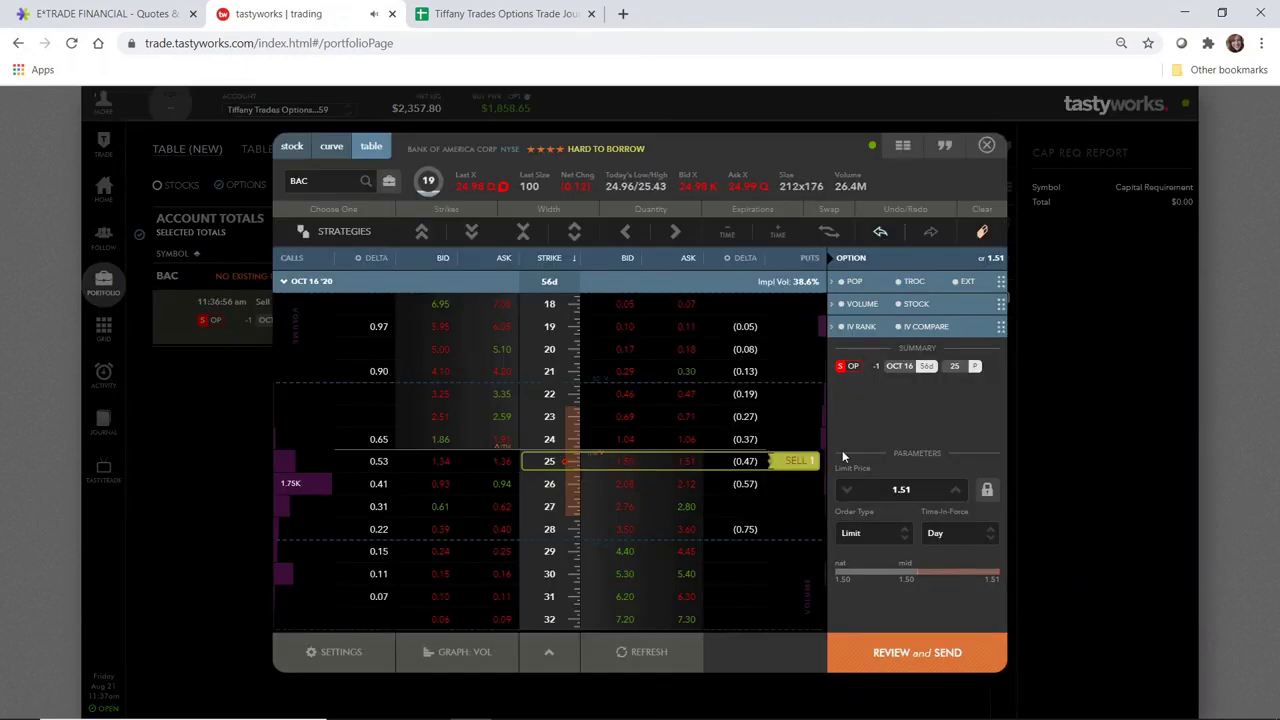
{"action": "left_click", "coordinate": [848, 491]}
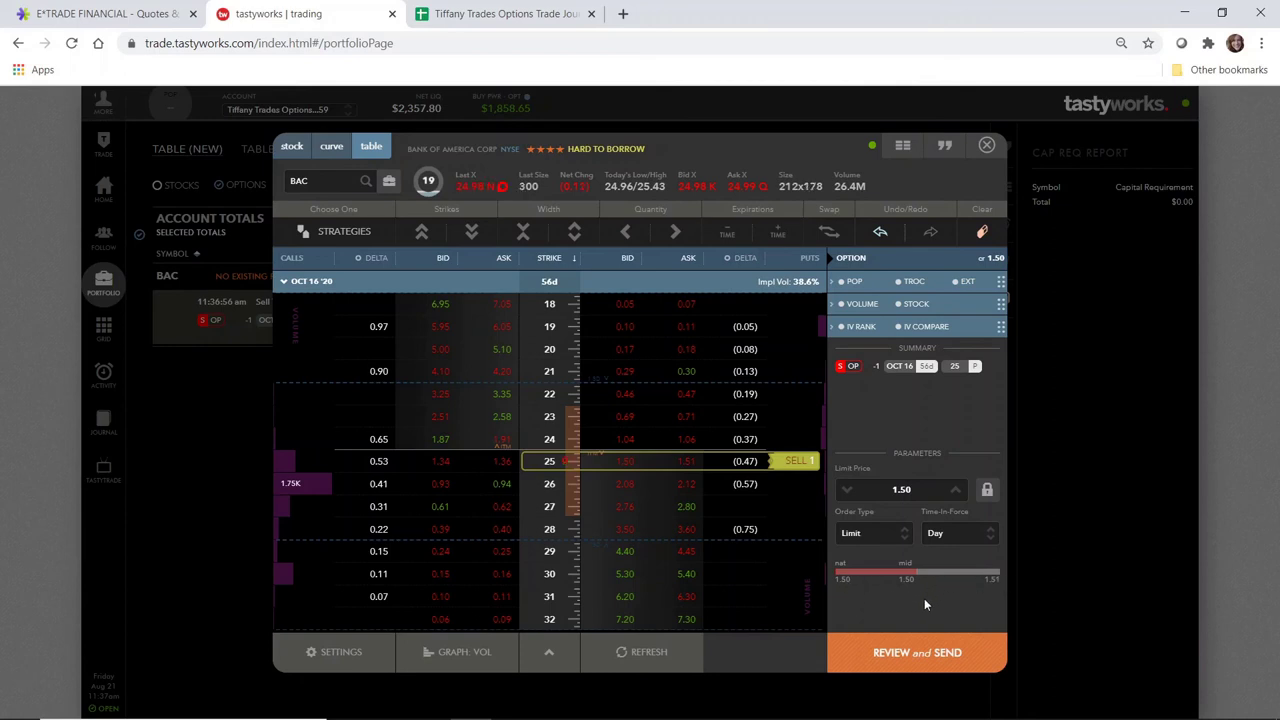
{"action": "left_click", "coordinate": [914, 656]}
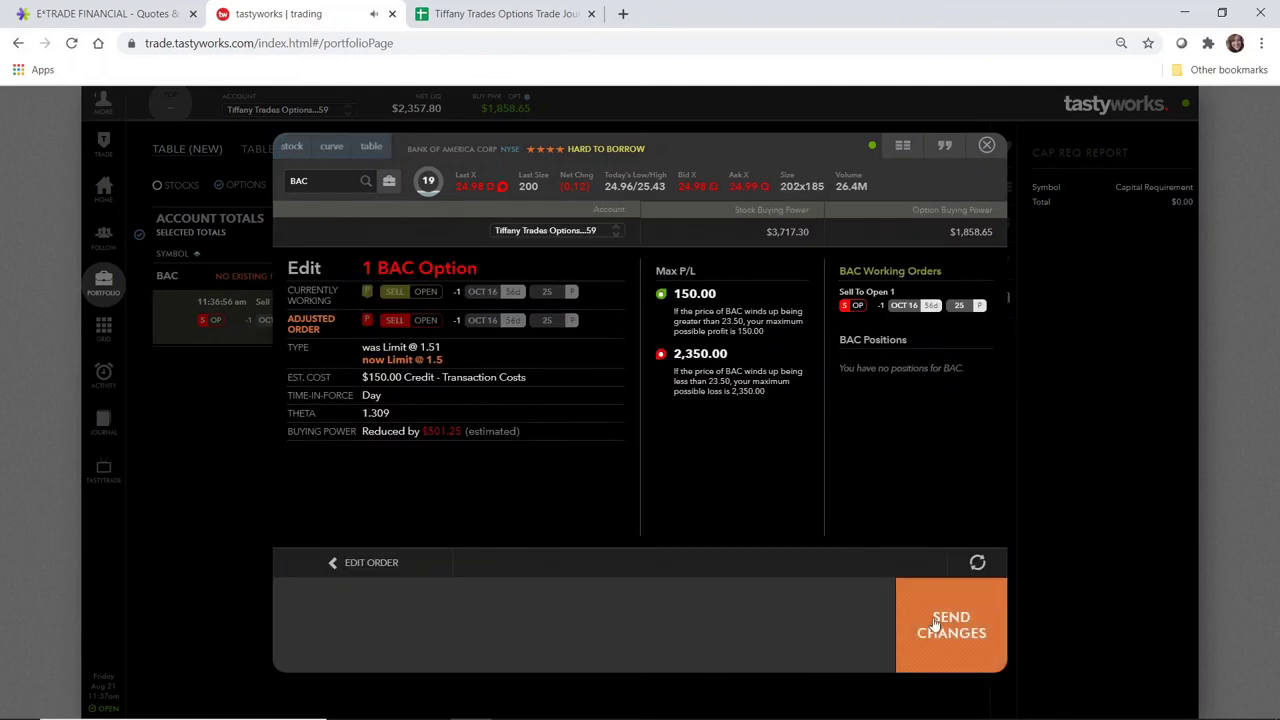
{"action": "left_click", "coordinate": [938, 636]}
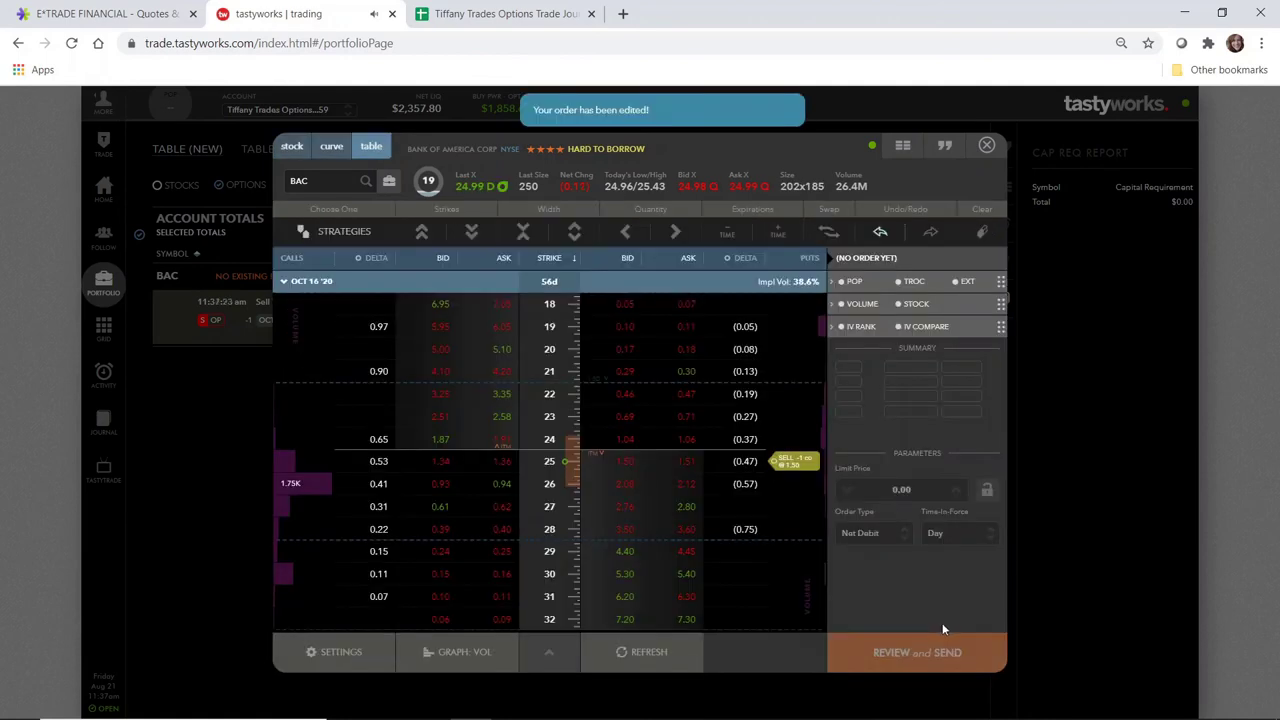
- Close the order ticket to reveal the short BAC Oct 16 25 put, filled at $150.00 credit
{"action": "left_click", "coordinate": [986, 145]}
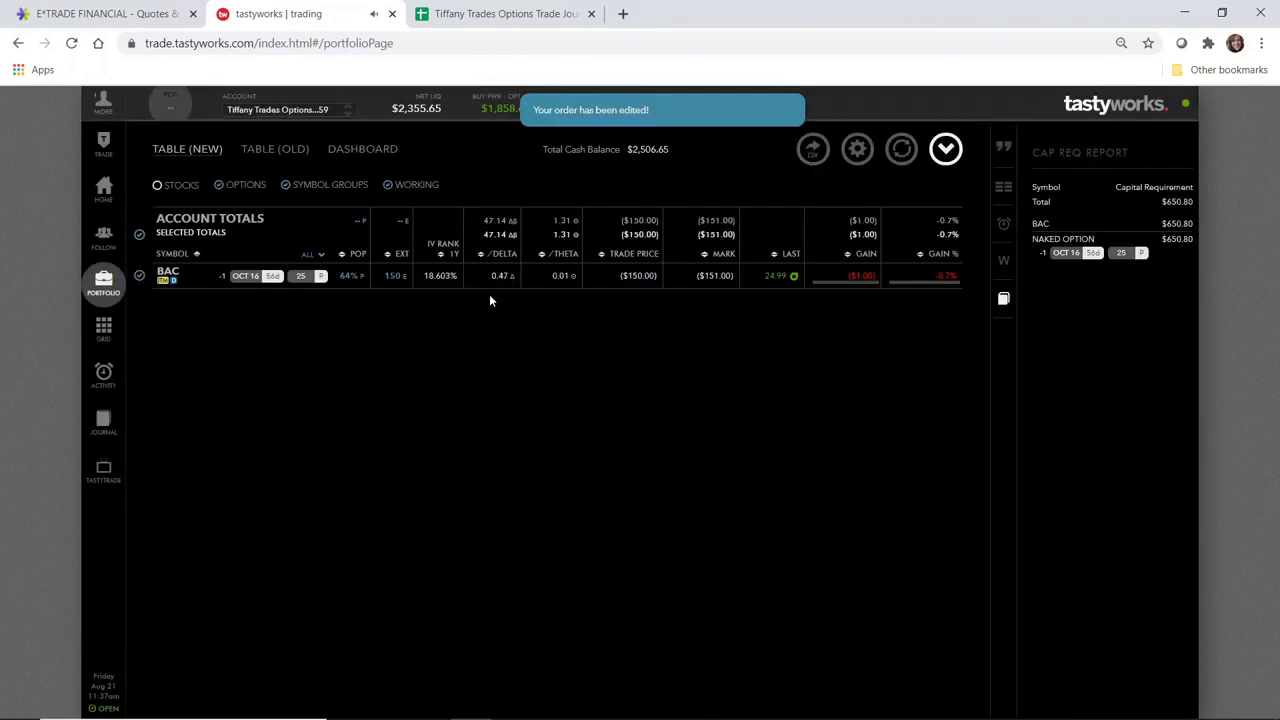